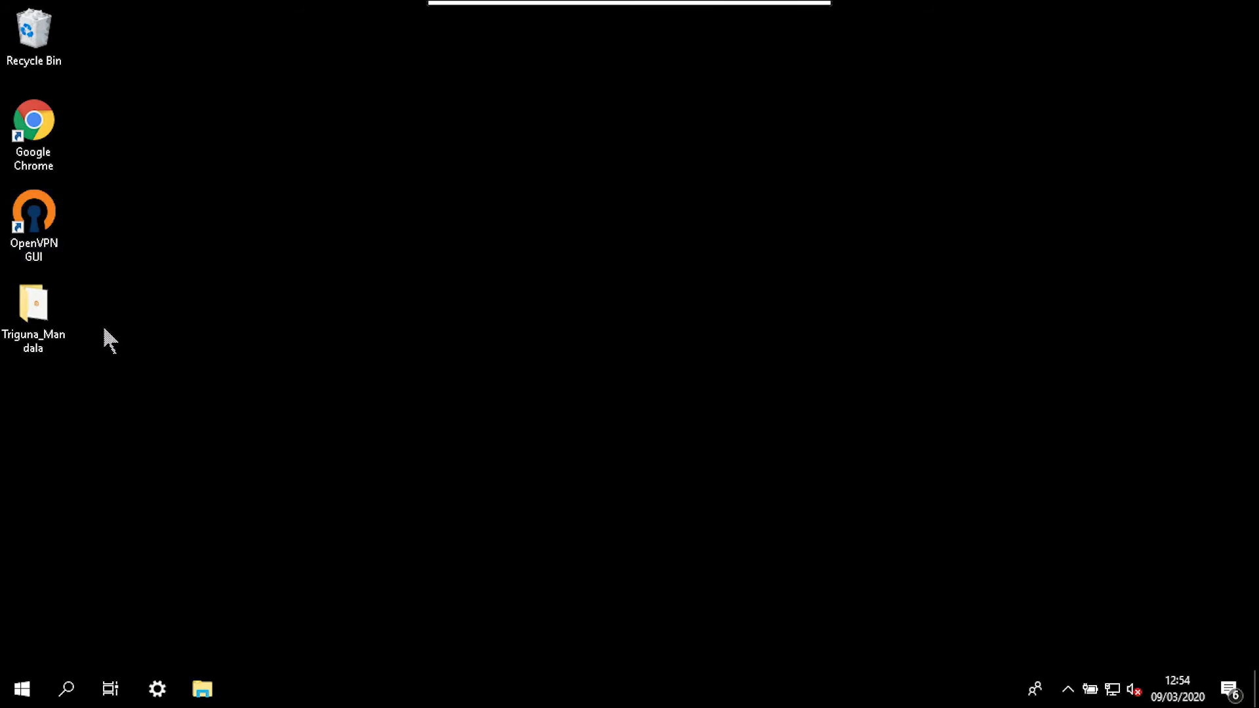
# - Open the profiles subfolder inside the desktop folder Triguna_Mandala to view the OpenVPN profile files
pyautogui.doubleClick(47, 335)
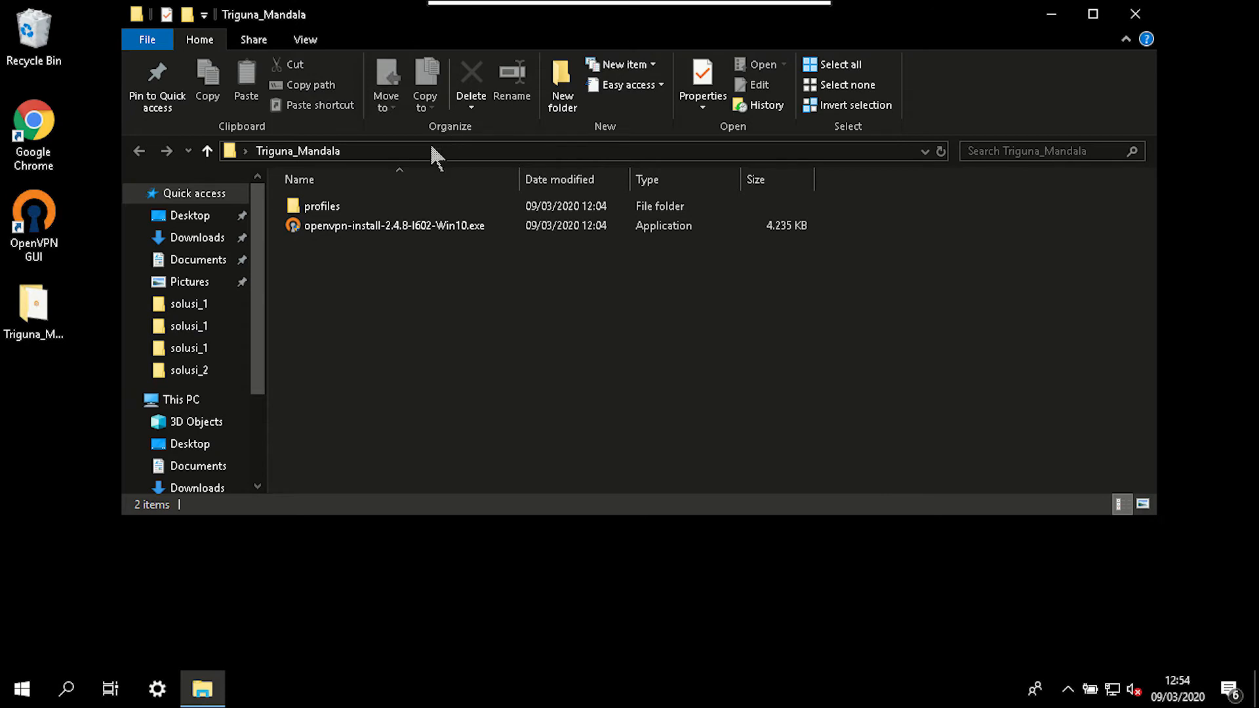
pyautogui.doubleClick(326, 206)
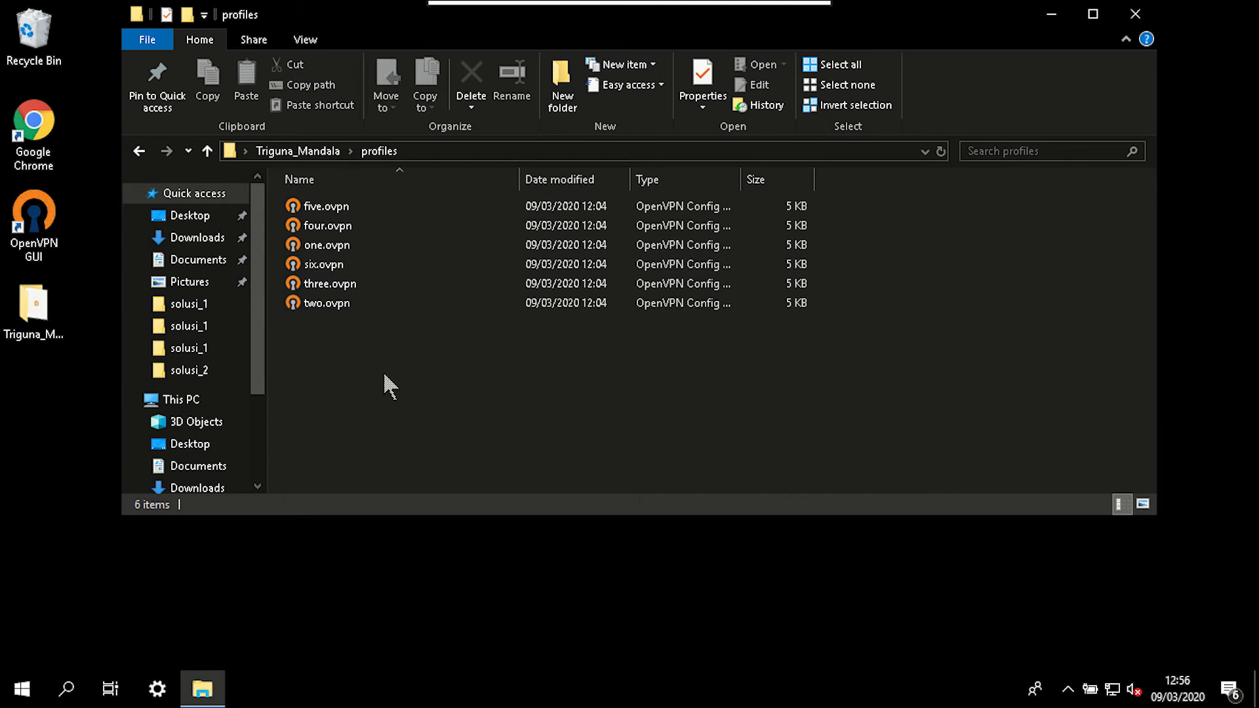
pyautogui.click(384, 580)
# - Switch to Google Chrome, search for whatismyipaddress, check the public IP address and location on whatismyipaddress.com, and close the browser
pyautogui.doubleClick(29, 117)
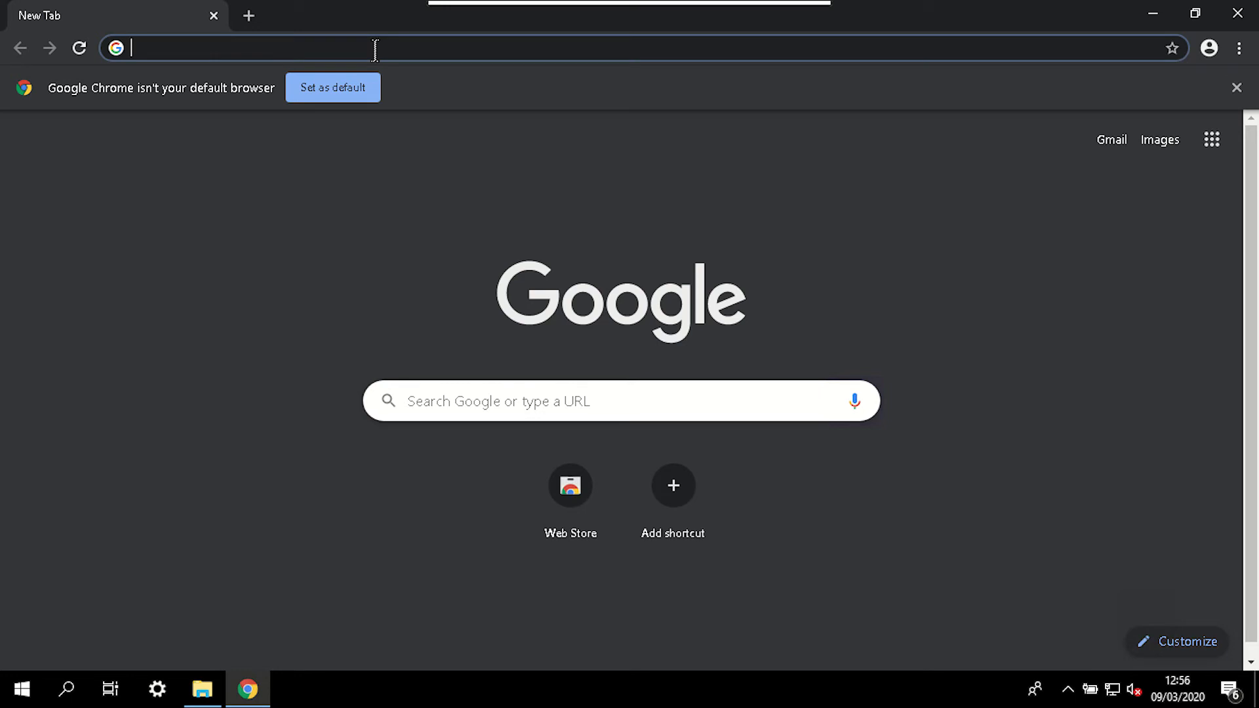
pyautogui.write('whatism')
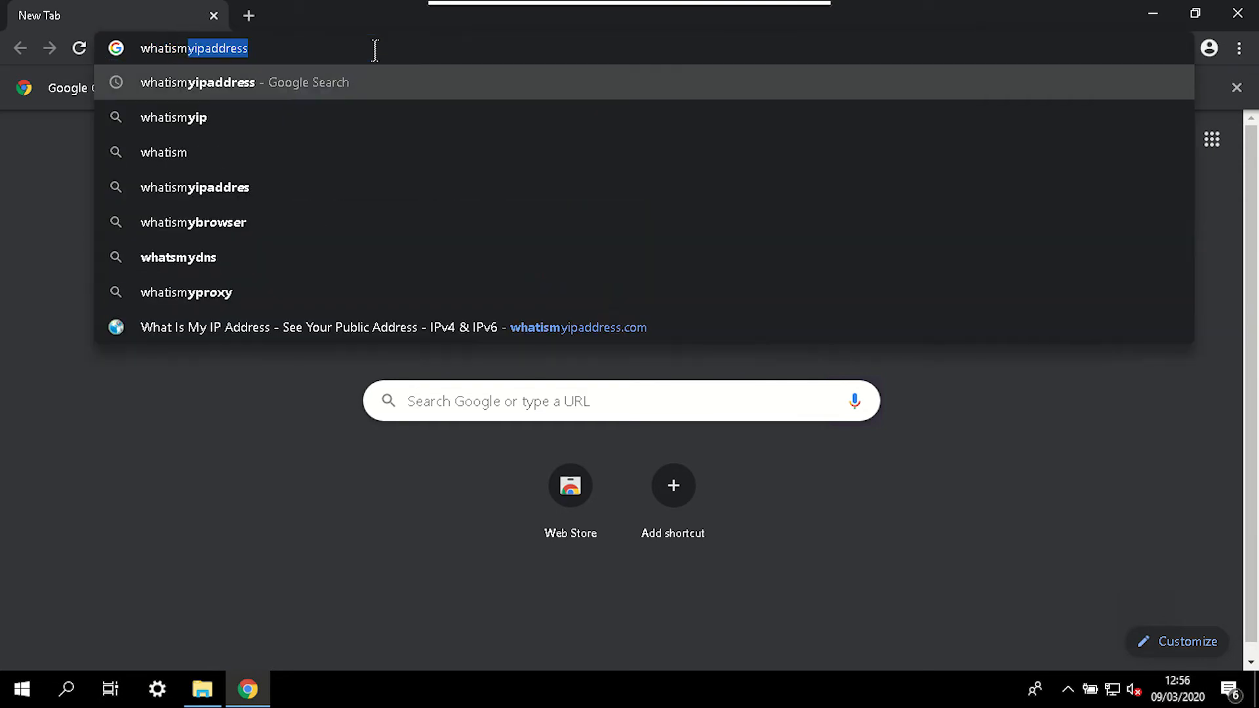
pyautogui.write('y')
pyautogui.press('Return')
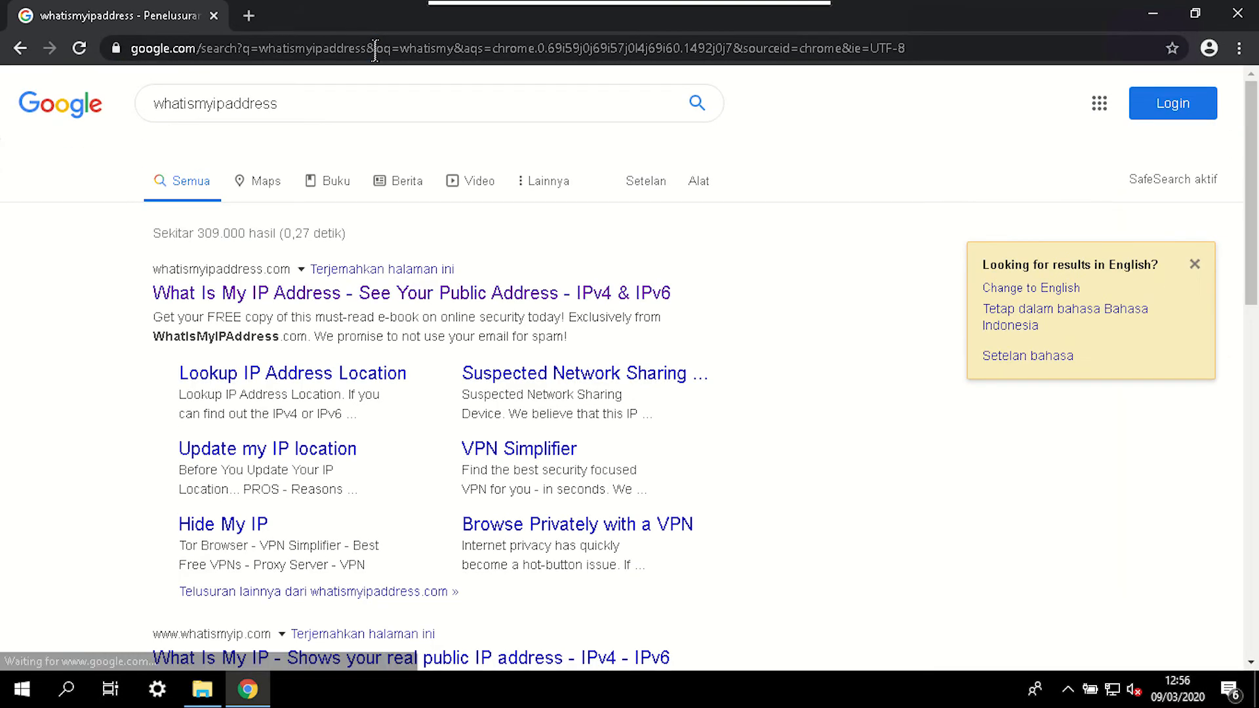
pyautogui.click(472, 292)
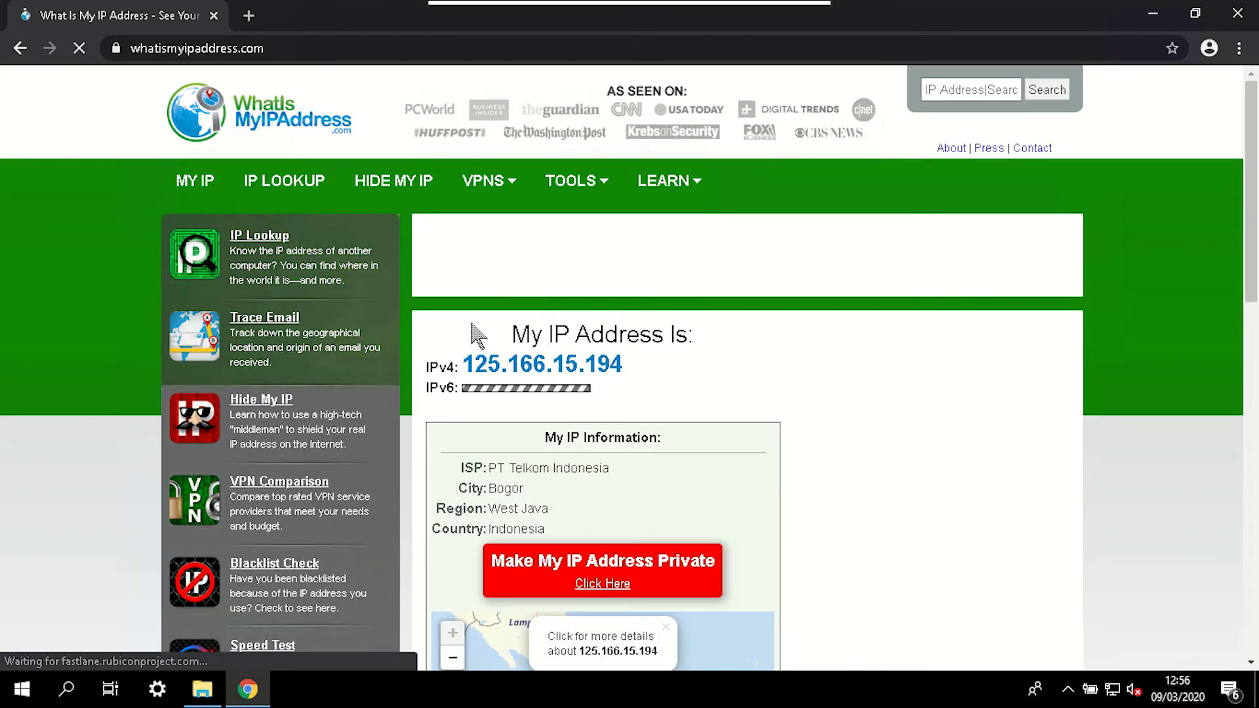
pyautogui.scroll(-3, 1085, 281)
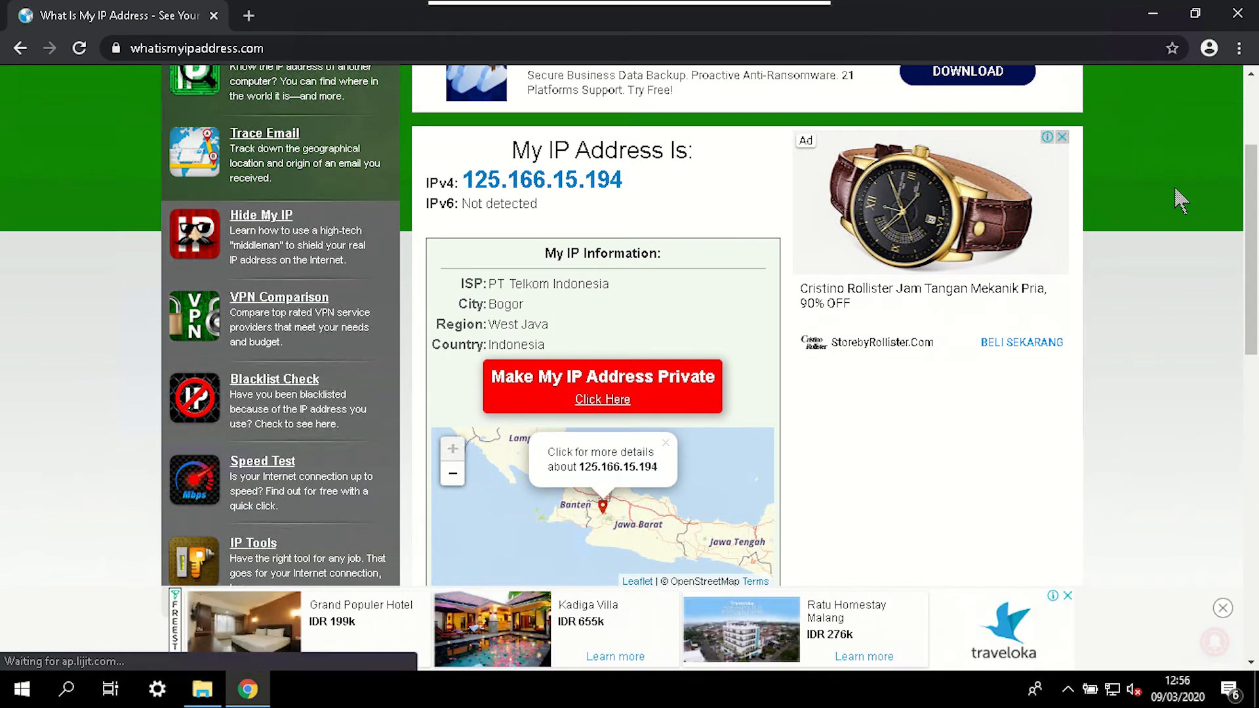
pyautogui.scroll(-1, 1174, 459)
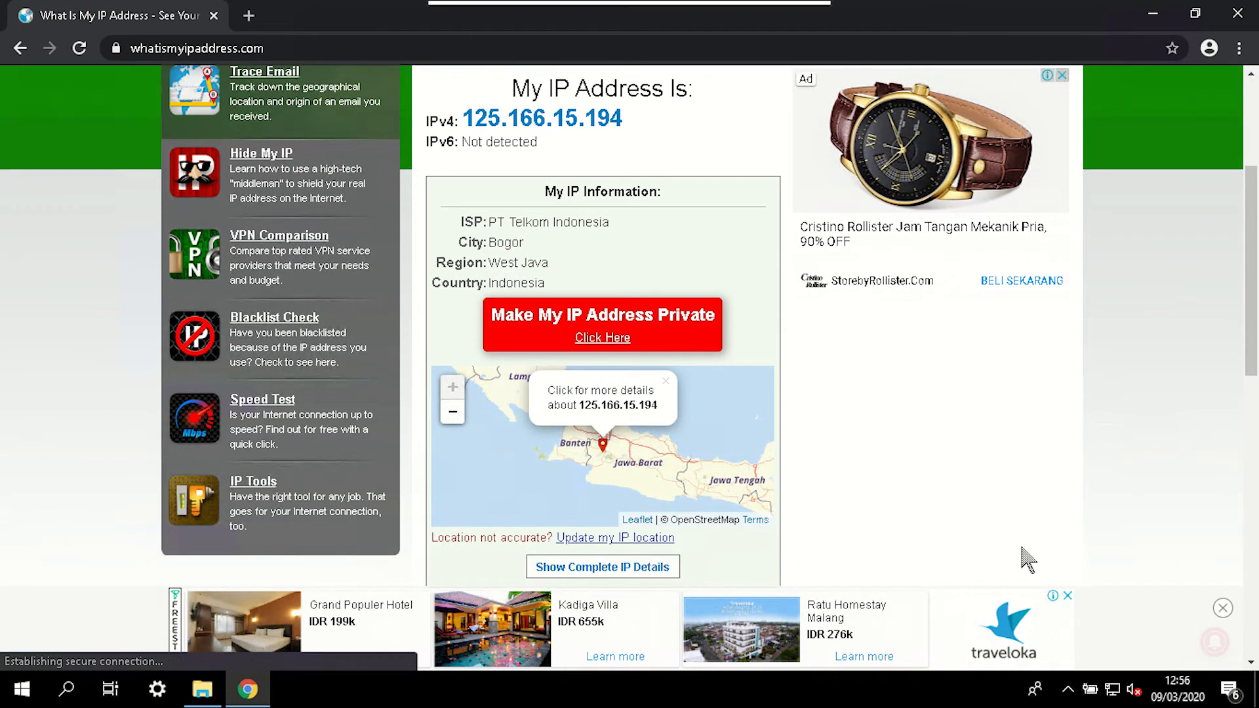
pyautogui.click(1243, 19)
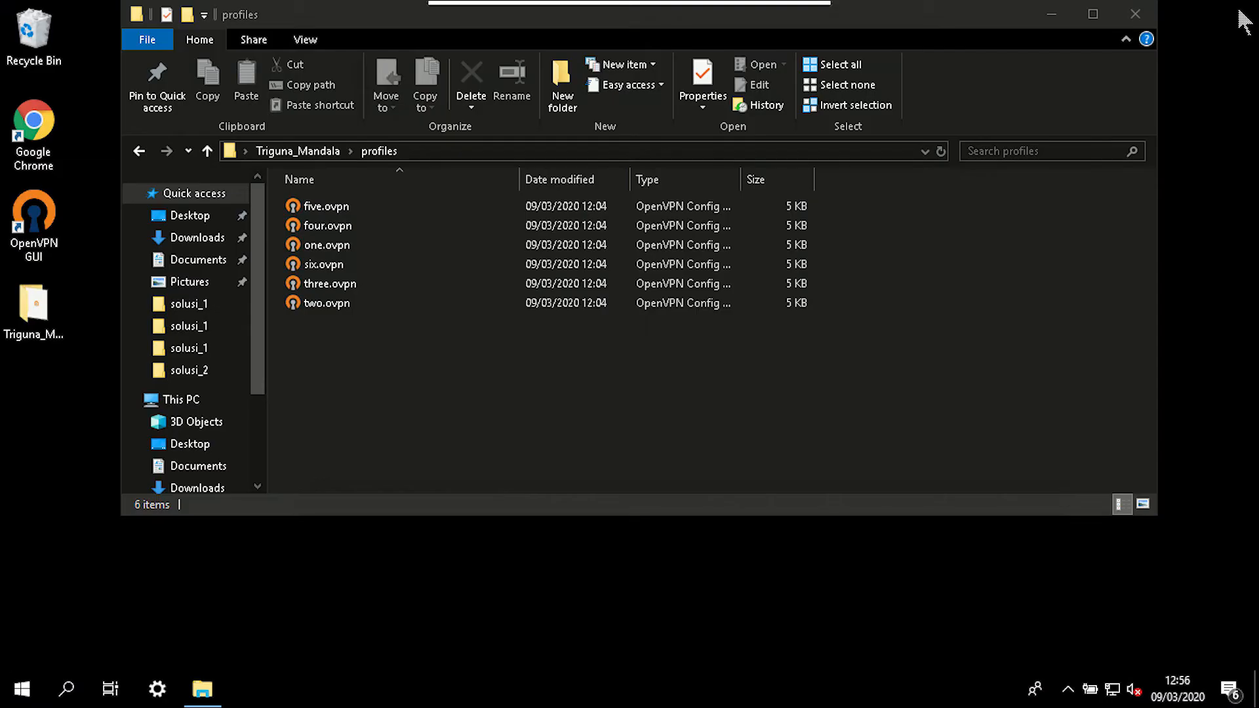
# - Import the profile five.ovpn from Triguna_Mandala's profiles folder on the desktop into the running OpenVPN GUI
pyautogui.click(1069, 688)
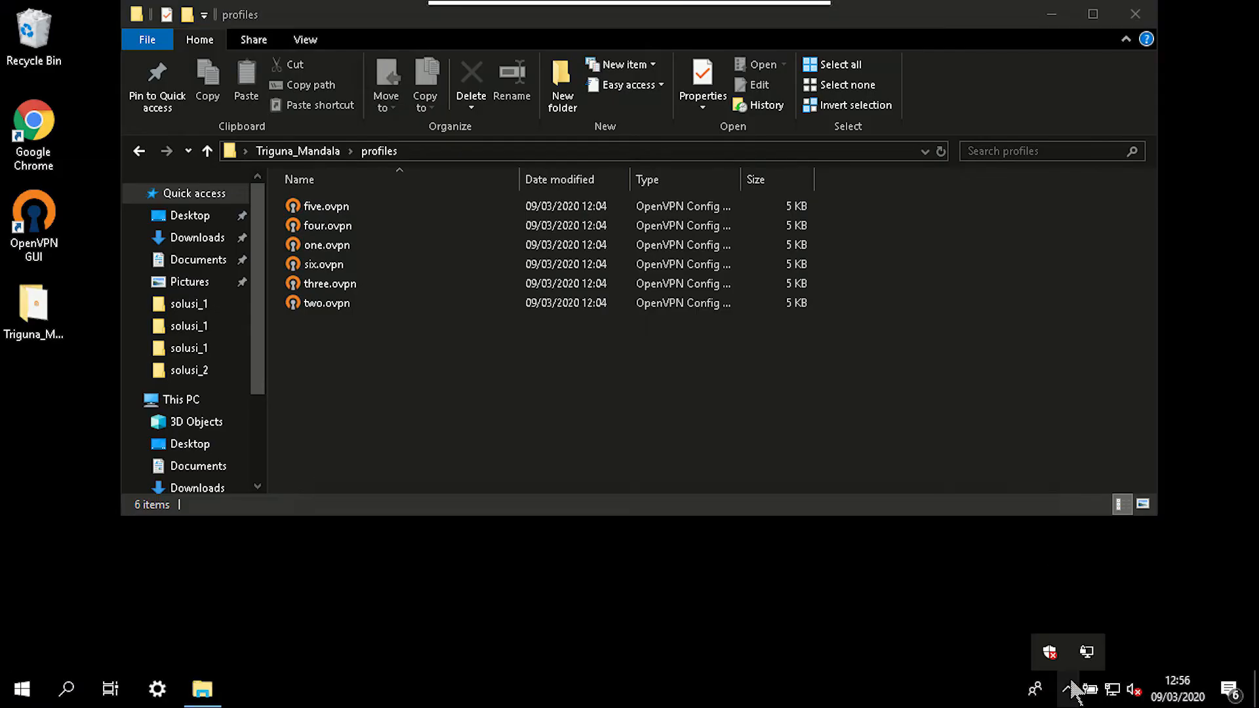
pyautogui.rightClick(1086, 650)
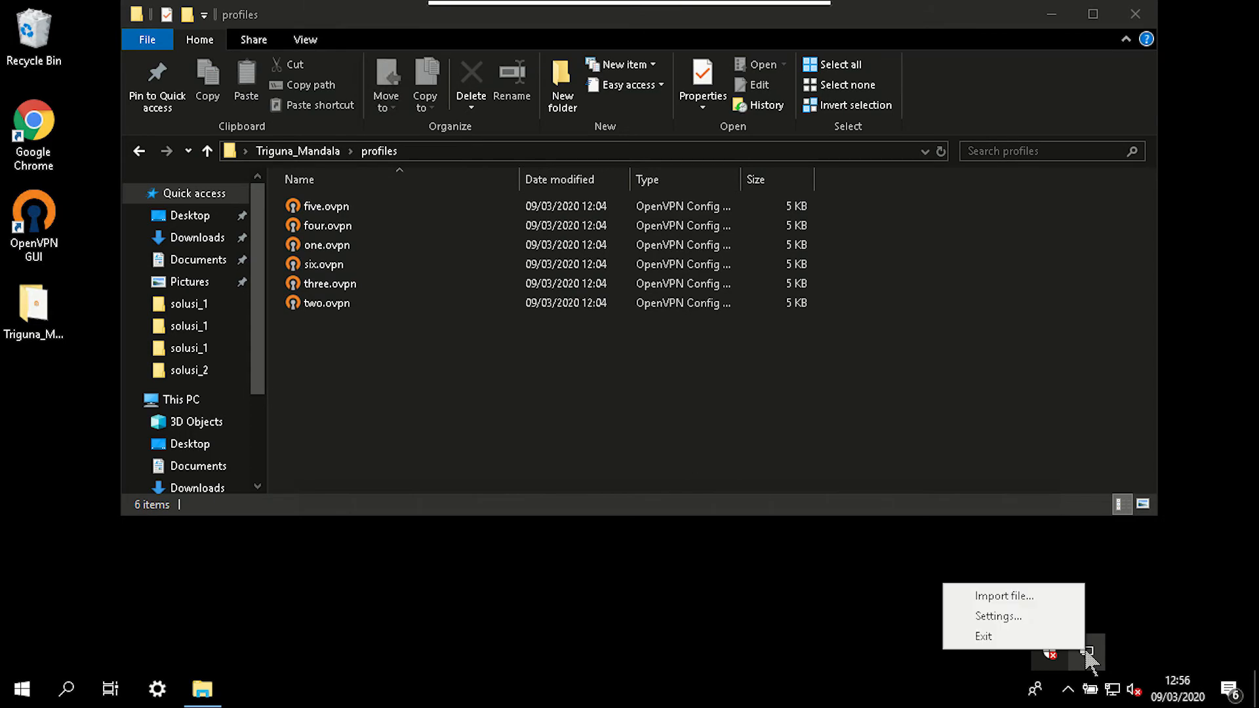
pyautogui.click(1052, 595)
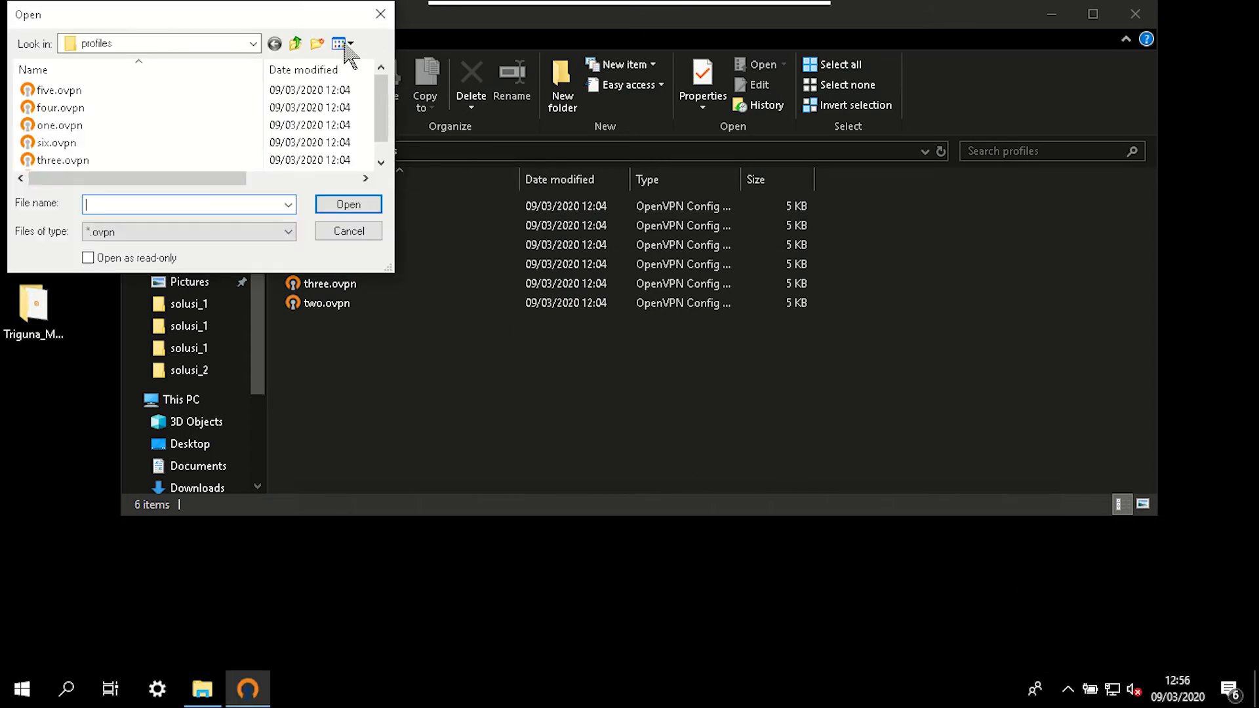
pyautogui.click(253, 43)
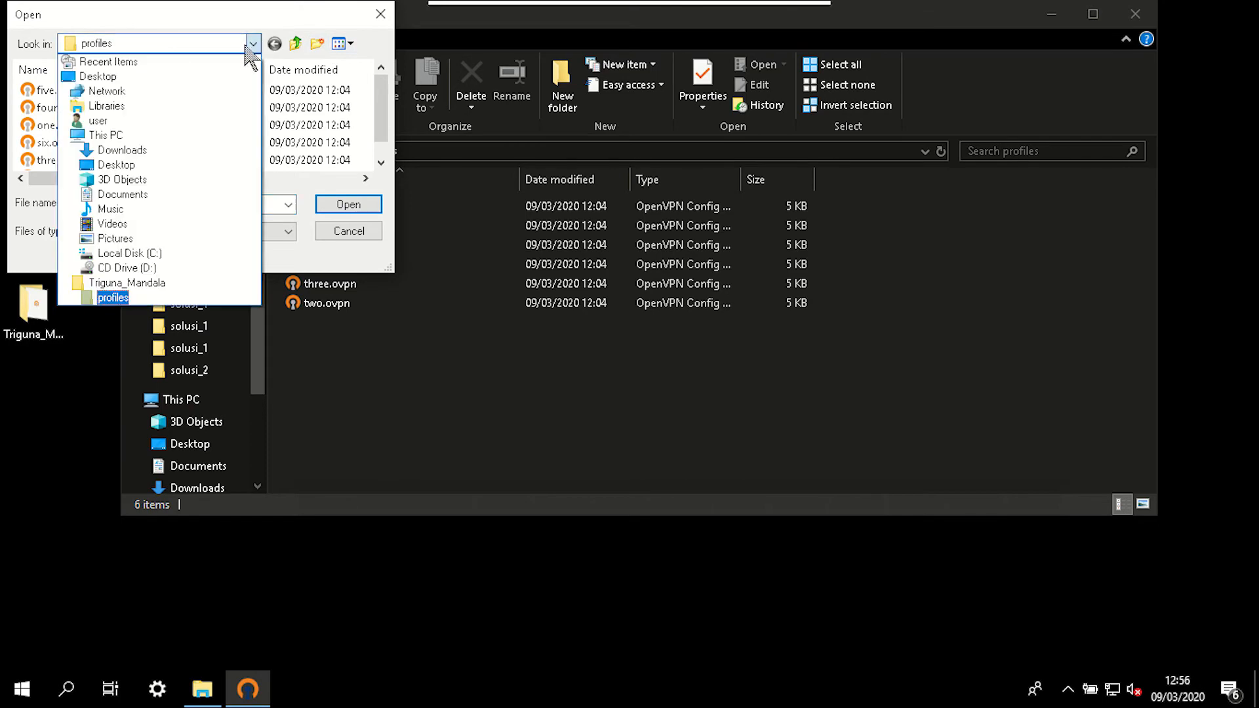
pyautogui.click(195, 76)
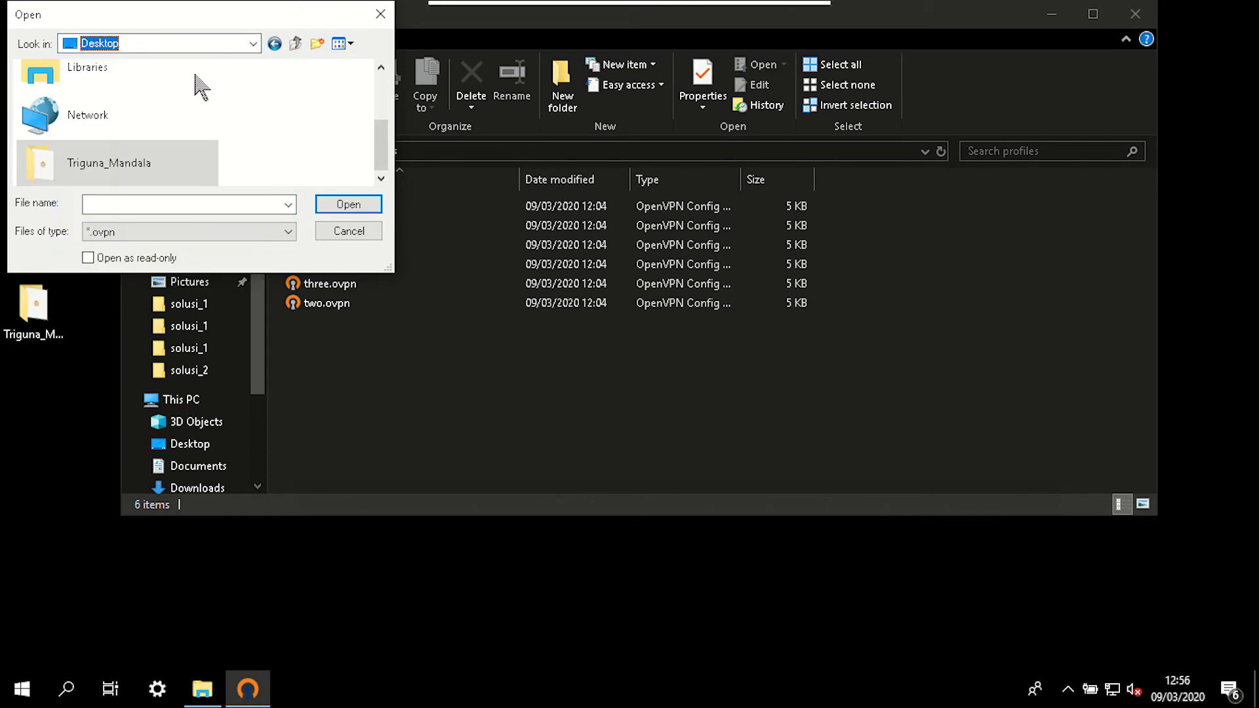
pyautogui.doubleClick(135, 167)
pyautogui.doubleClick(133, 95)
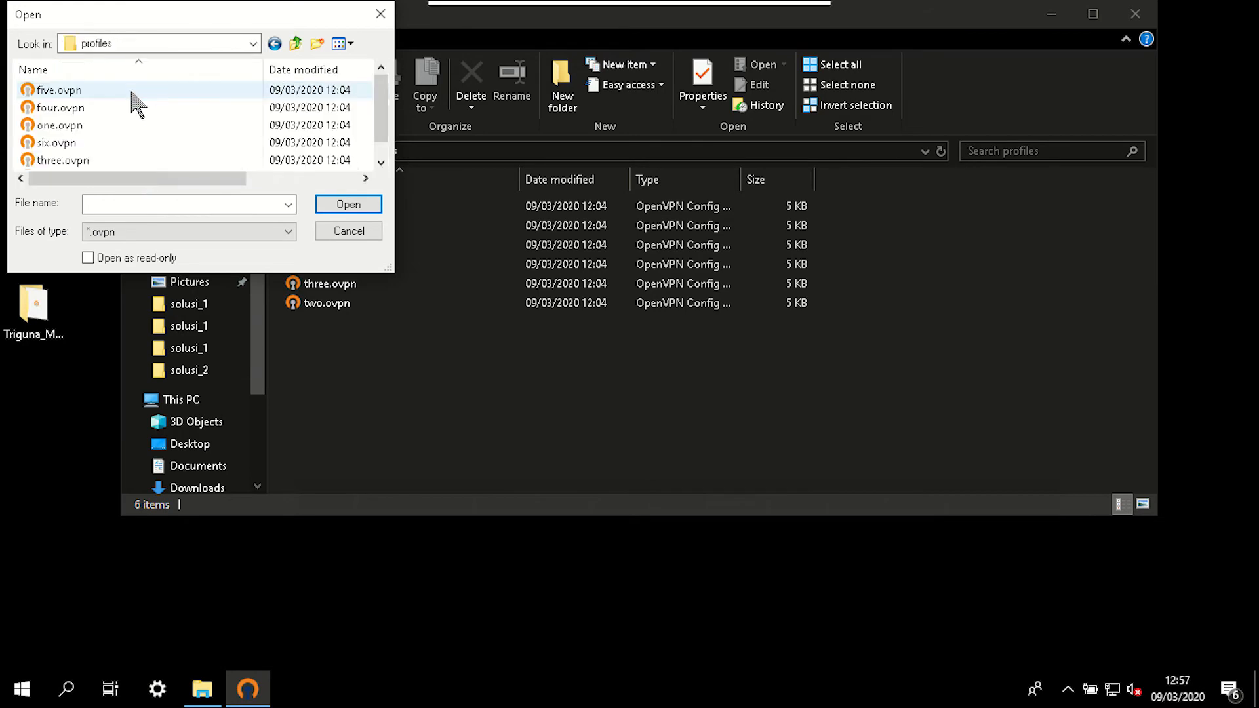
pyautogui.click(134, 97)
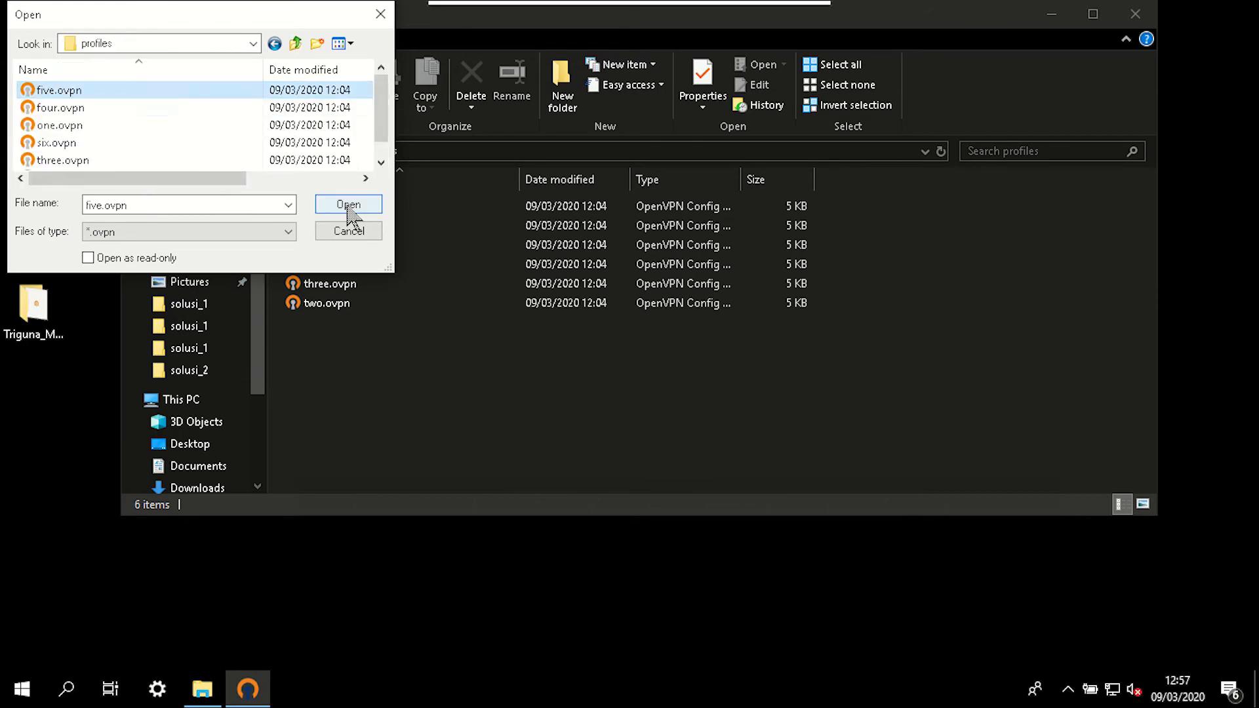
pyautogui.click(364, 211)
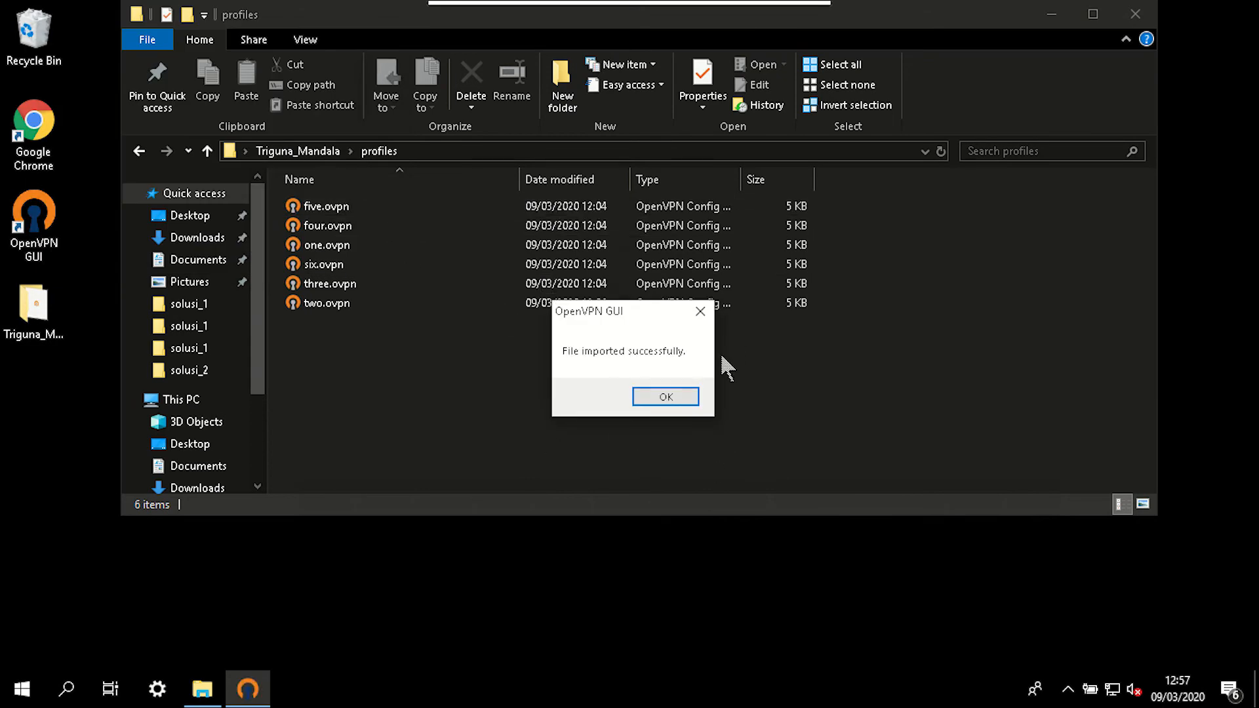
pyautogui.click(665, 397)
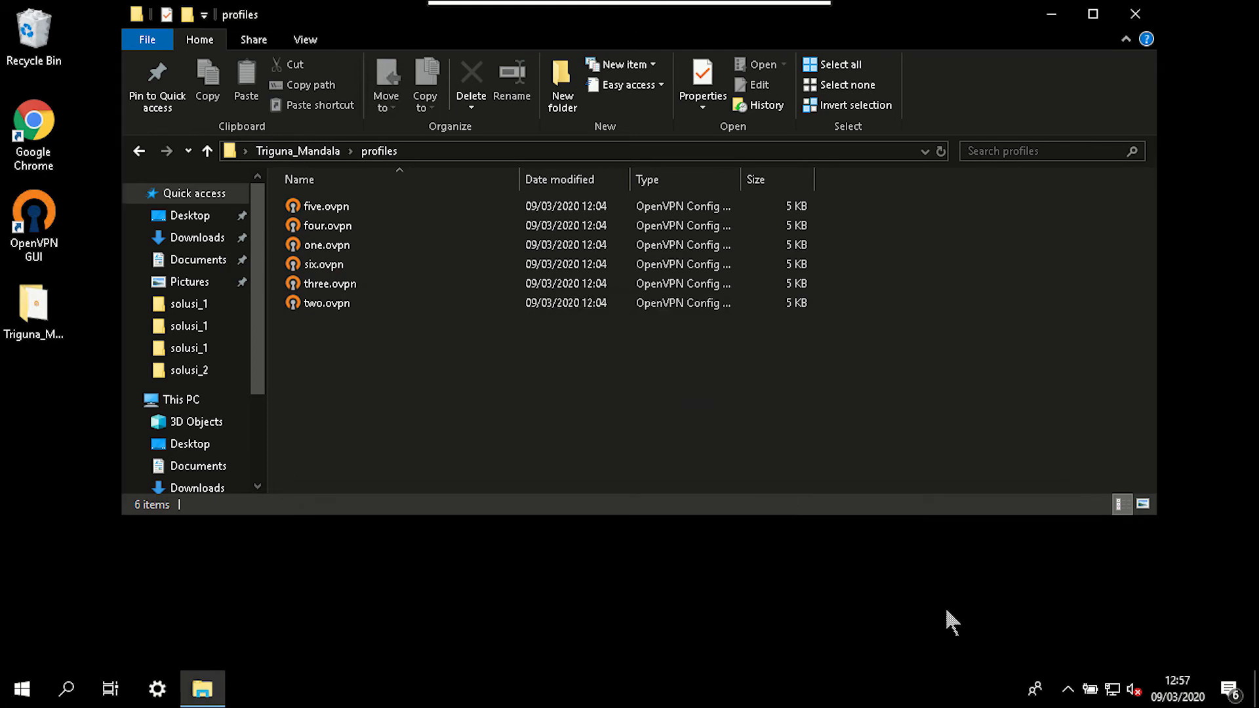
# - Connect to the VPN with the imported profile five in OpenVPN GUI
pyautogui.click(1068, 690)
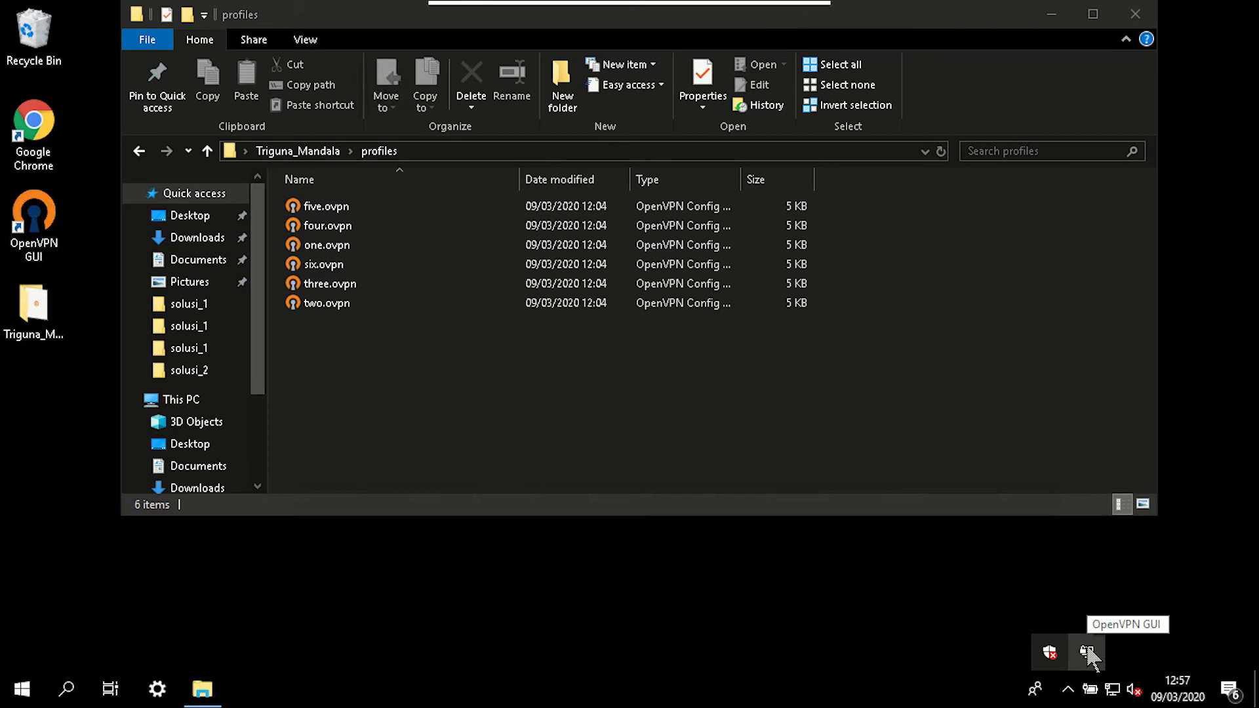
pyautogui.rightClick(1088, 653)
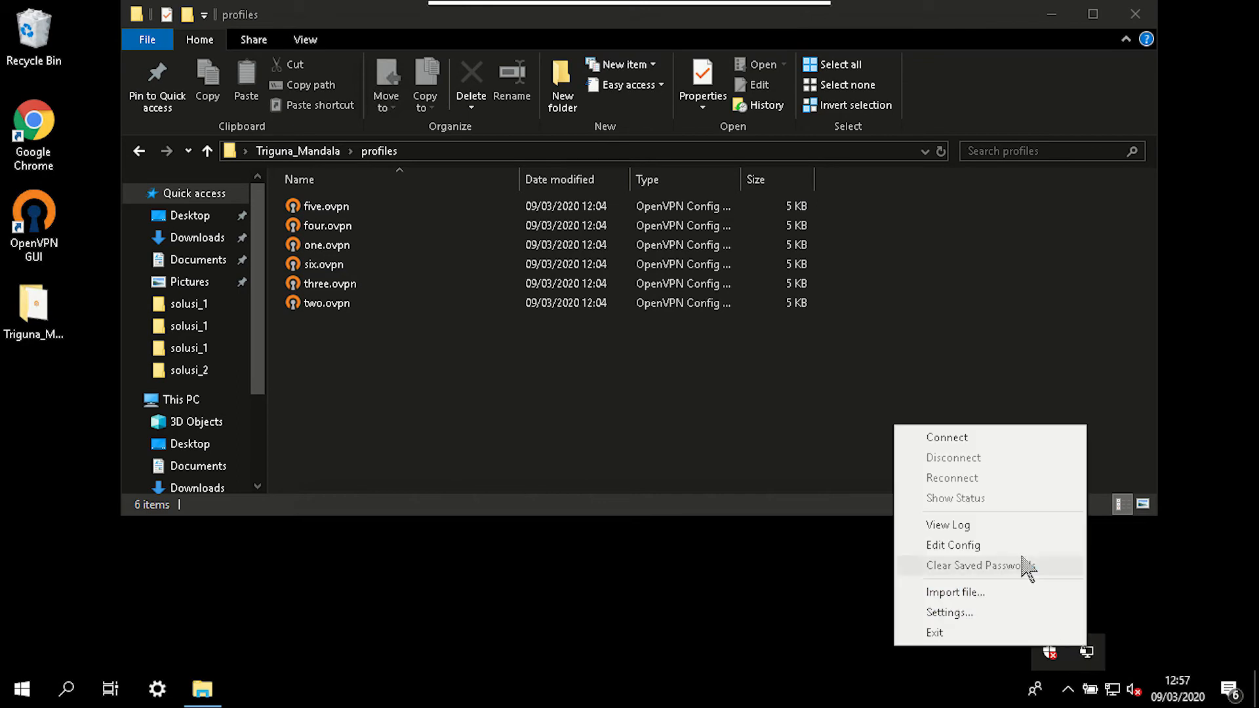
pyautogui.click(1024, 446)
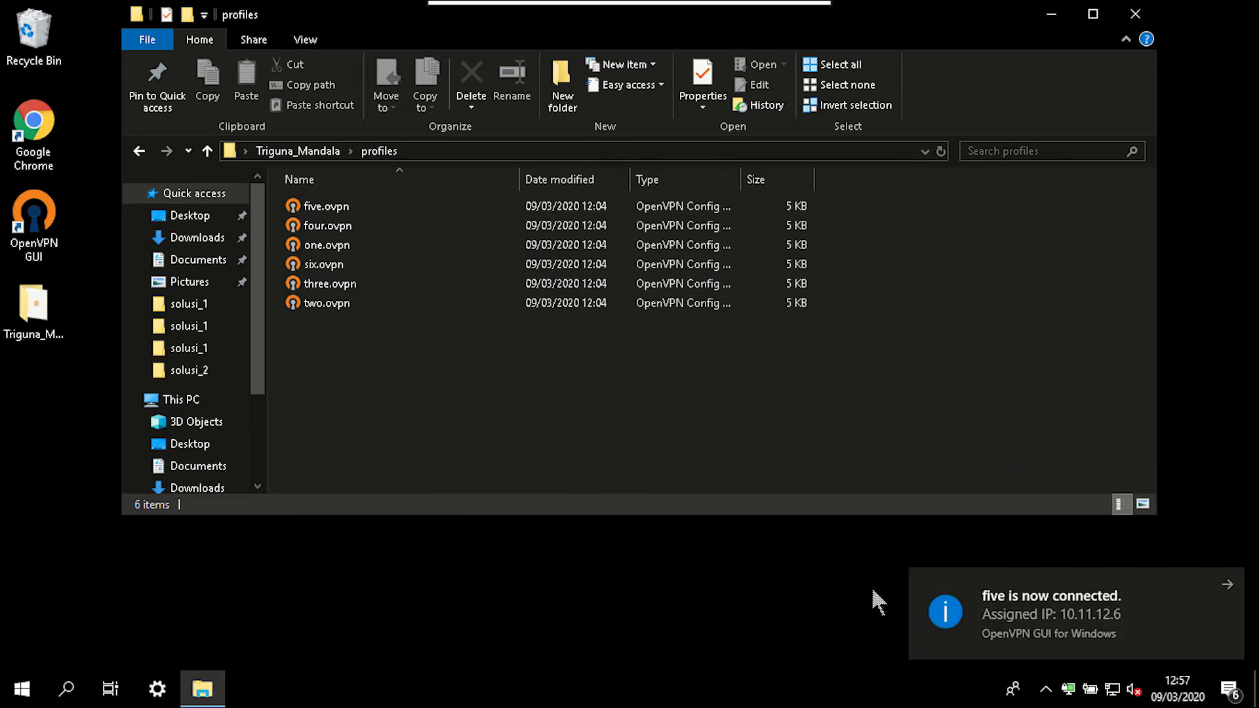
# - Reopen Google Chrome, recheck the public IP address and location on whatismyipaddress.com with the VPN connected, and close the browser
pyautogui.doubleClick(55, 139)
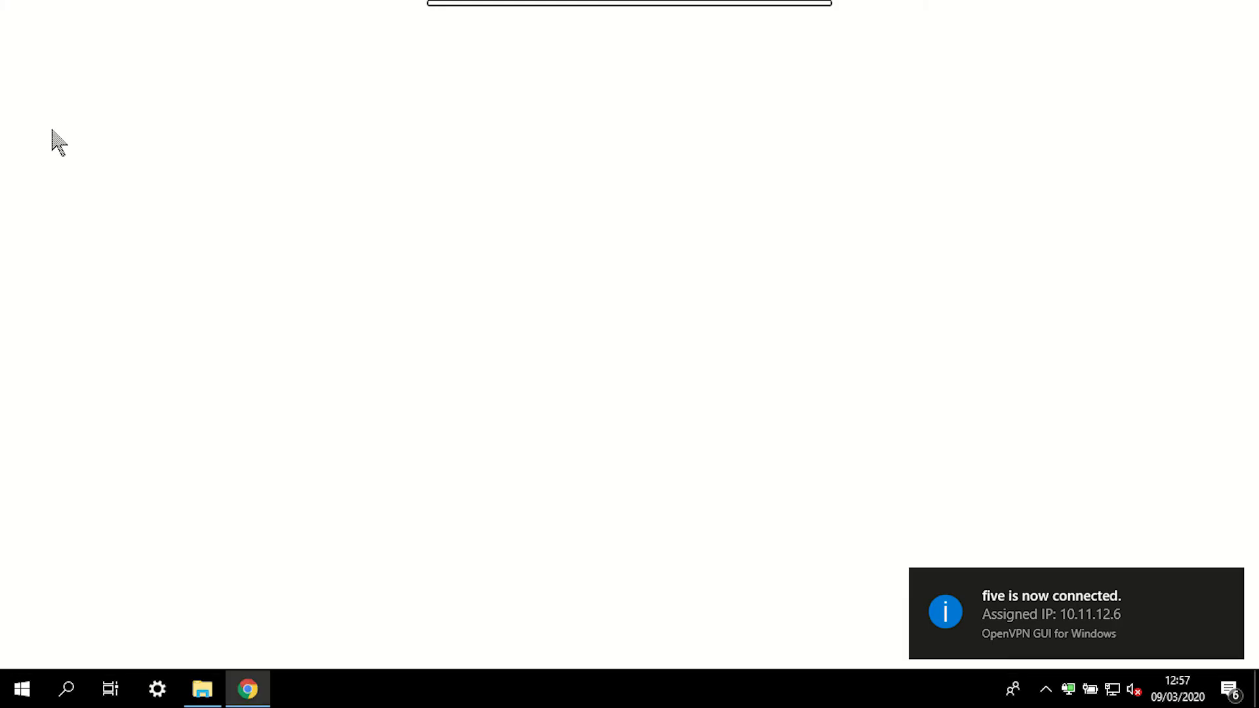
pyautogui.write('whatismyipaddress')
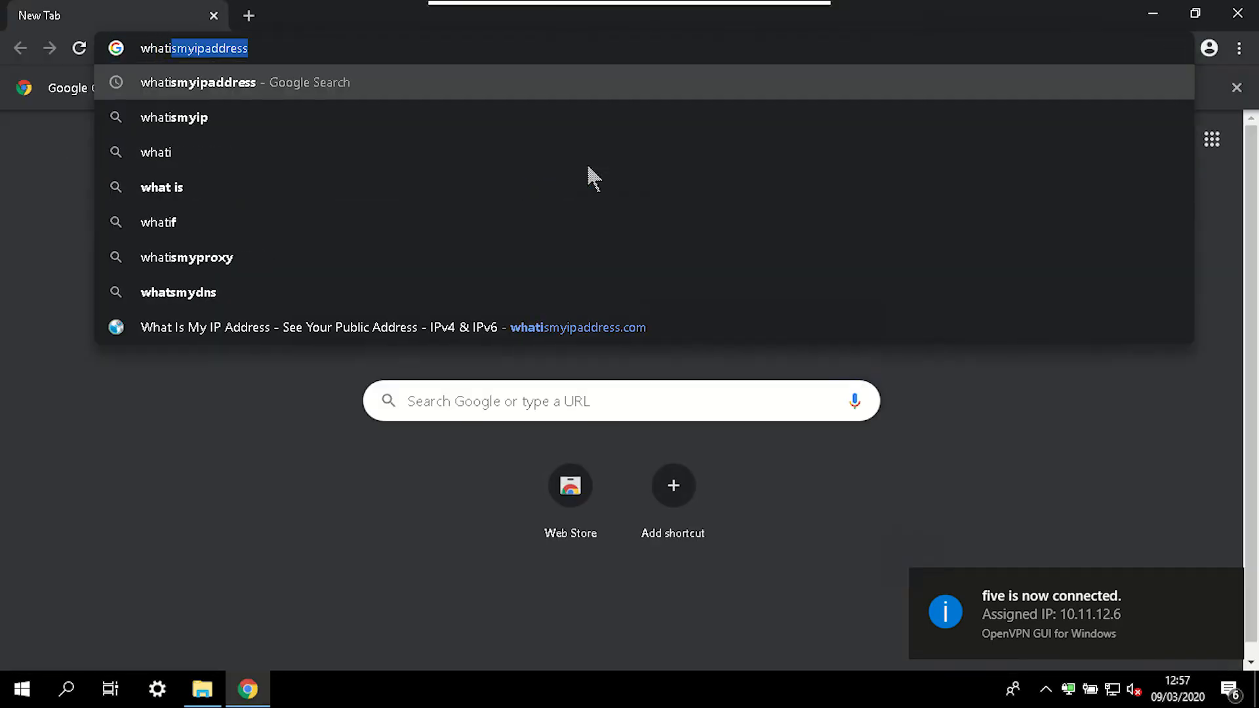
pyautogui.press('Return')
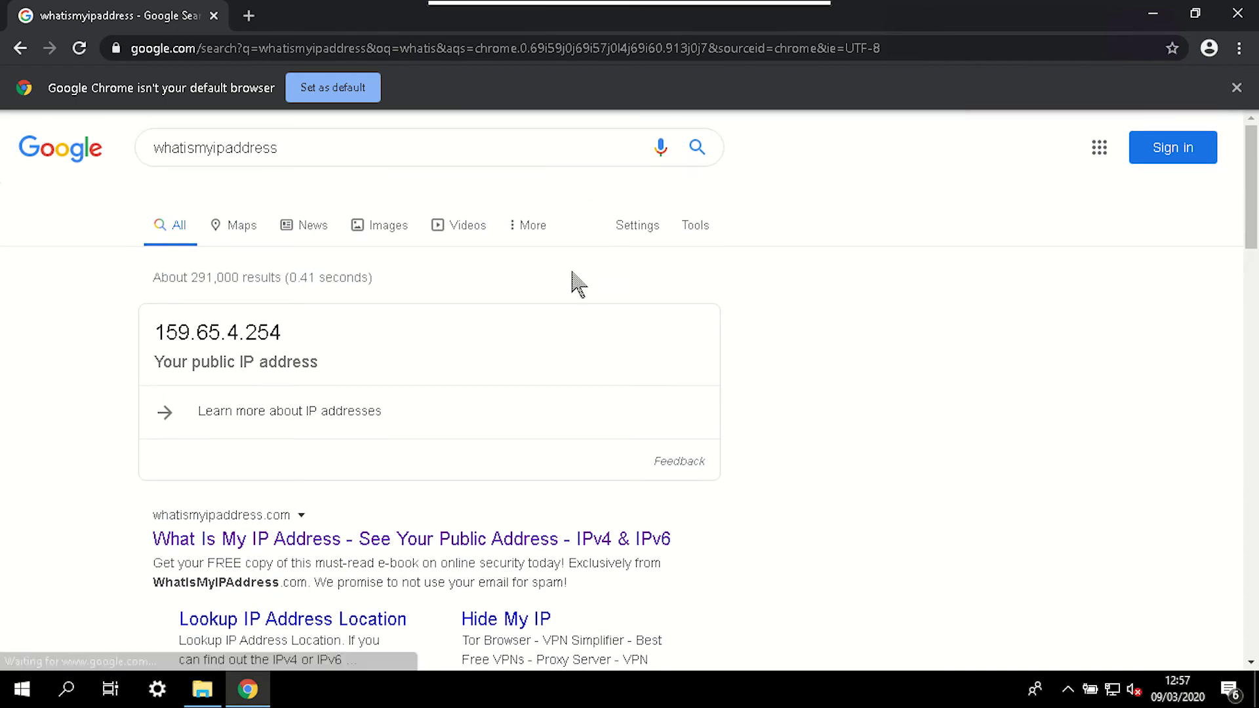
pyautogui.click(642, 542)
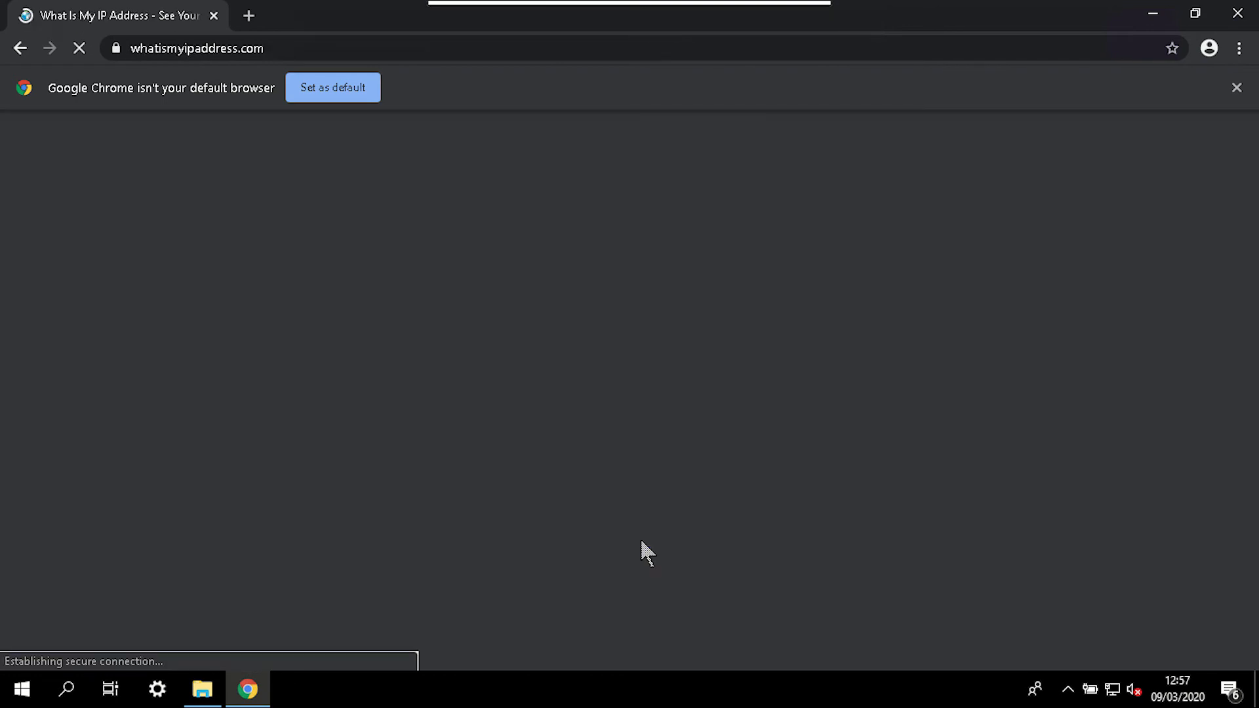
pyautogui.scroll(-2, 841, 340)
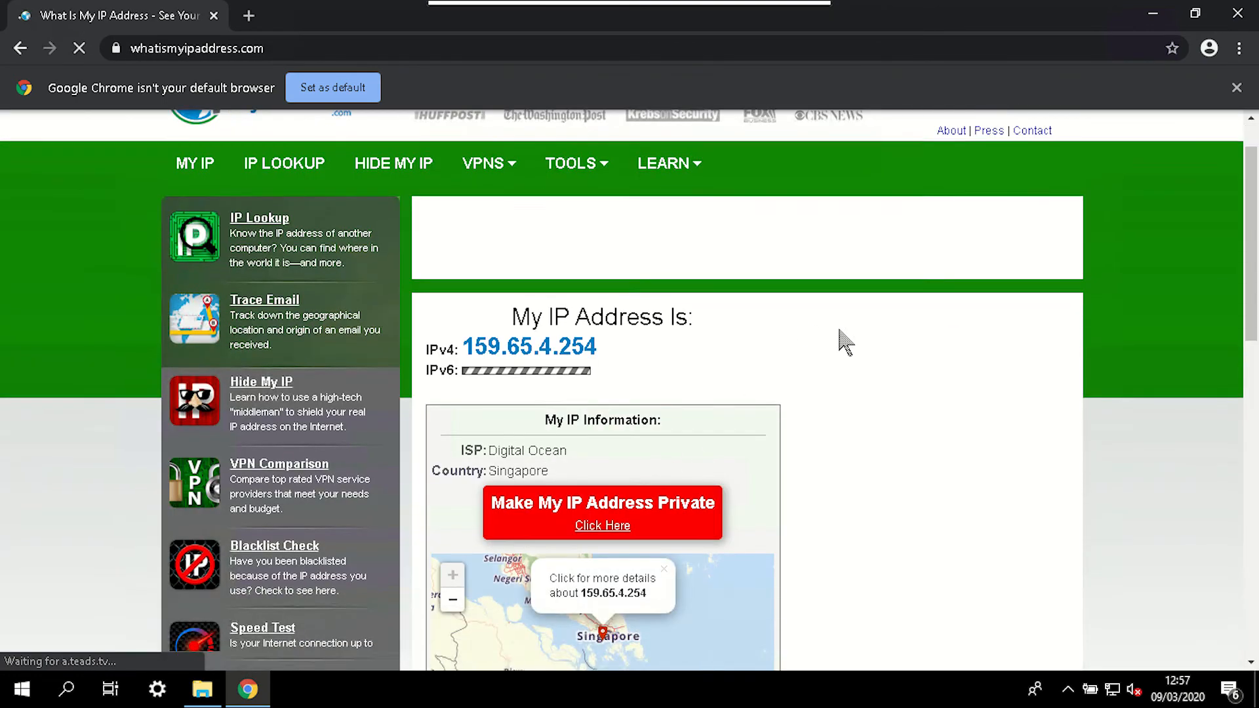
pyautogui.scroll(-1, 860, 326)
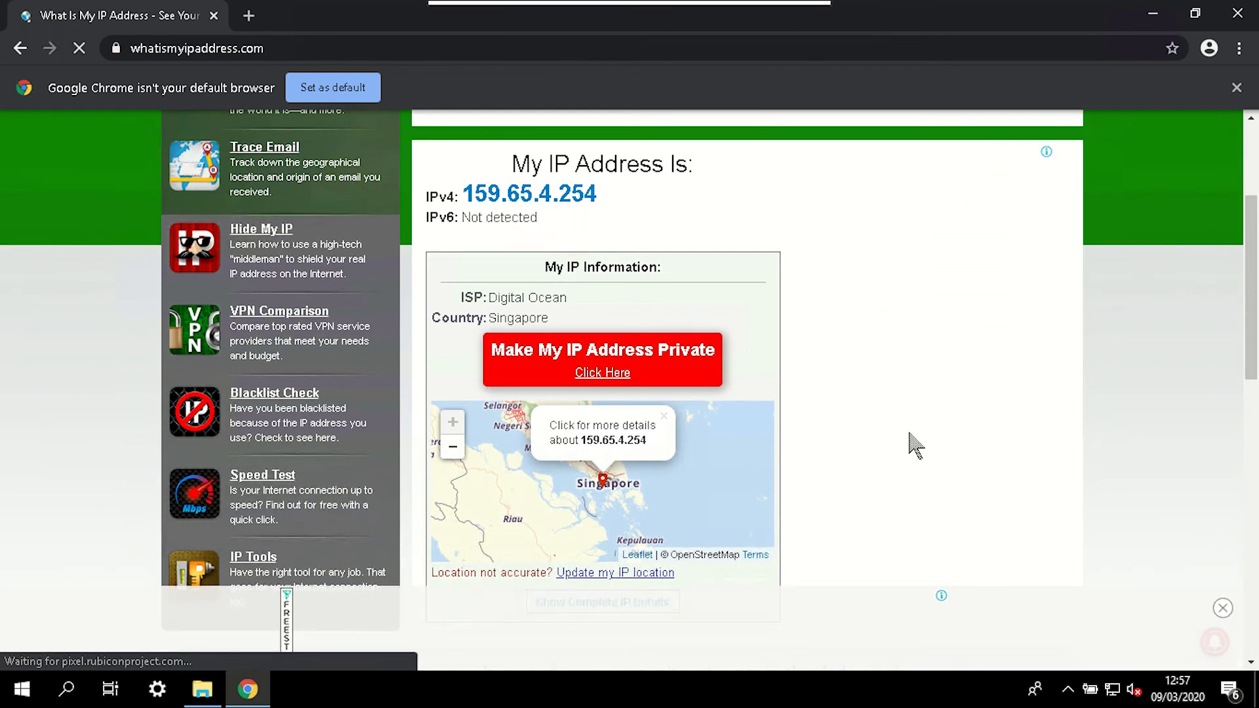
pyautogui.scroll(-1, 922, 432)
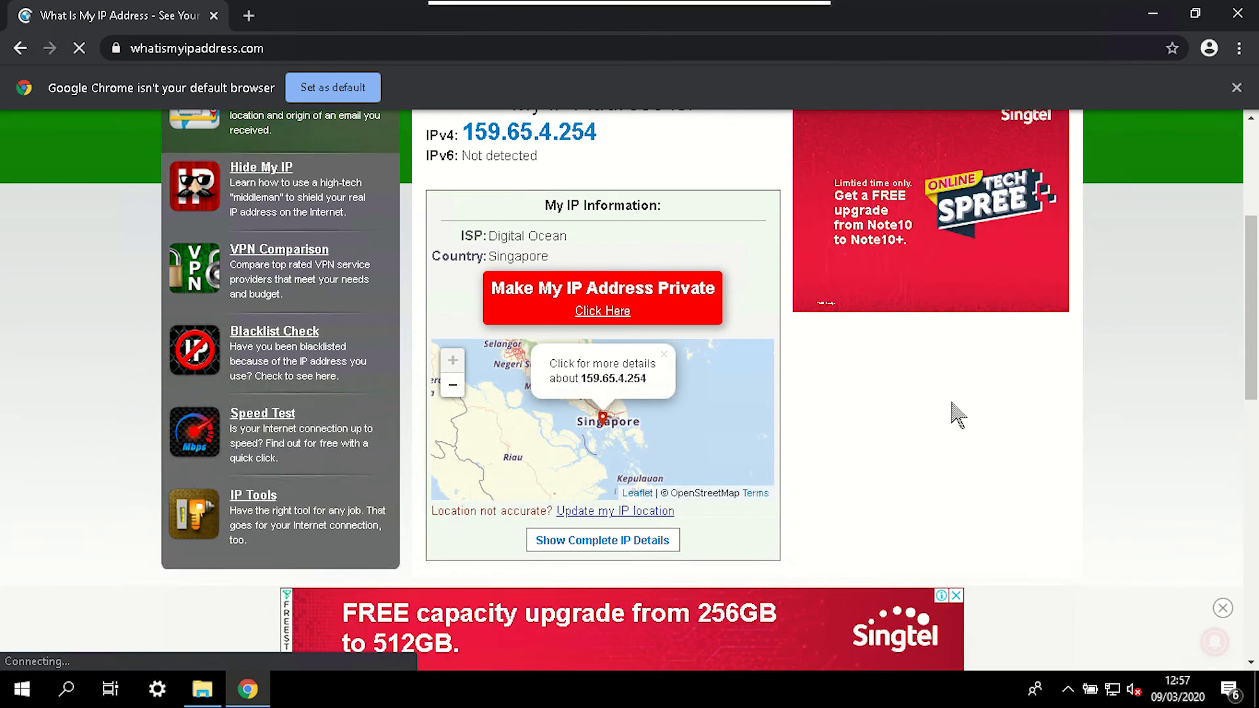
pyautogui.scroll(-1, 956, 432)
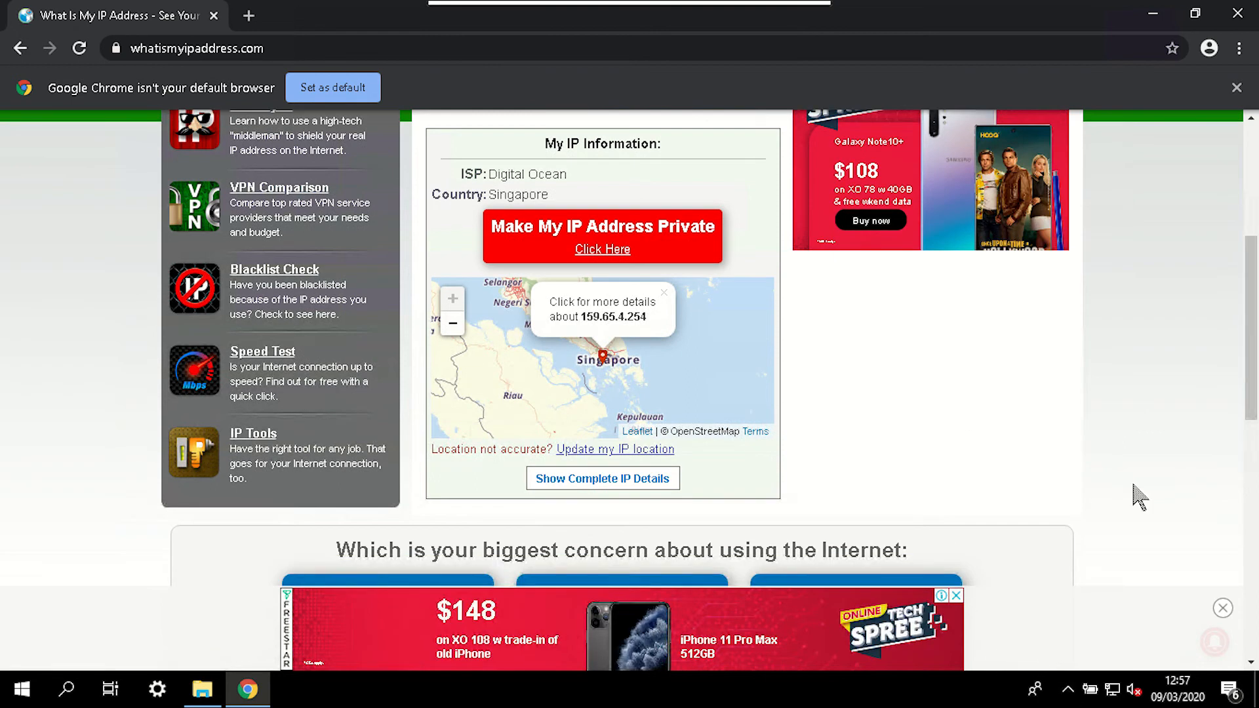
pyautogui.click(1246, 16)
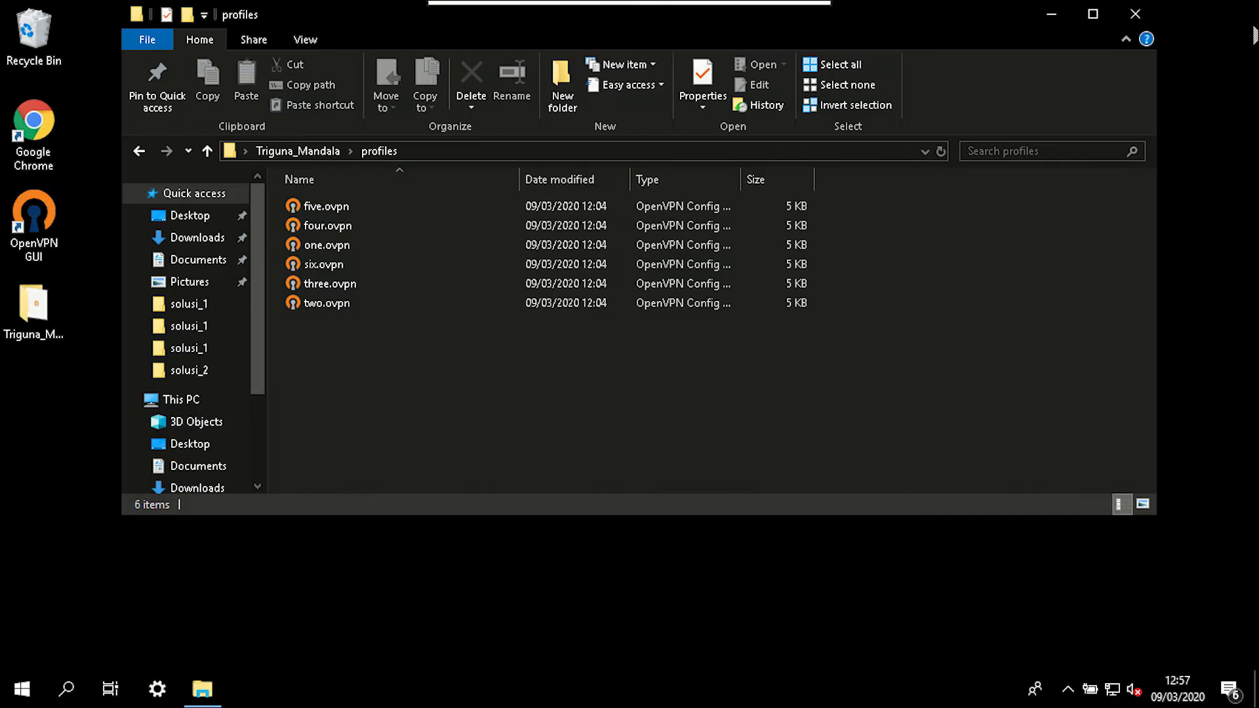
# - Disconnect the active VPN connection in OpenVPN GUI
pyautogui.click(1069, 688)
pyautogui.rightClick(1086, 652)
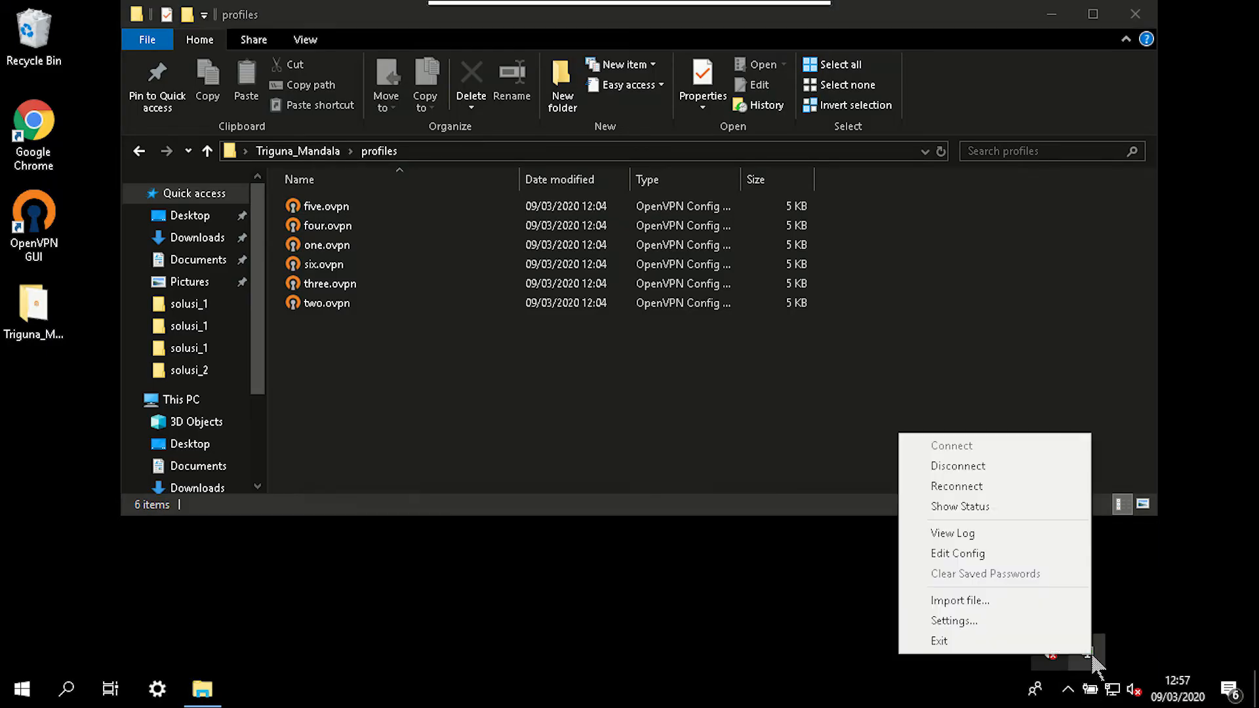
pyautogui.click(1034, 470)
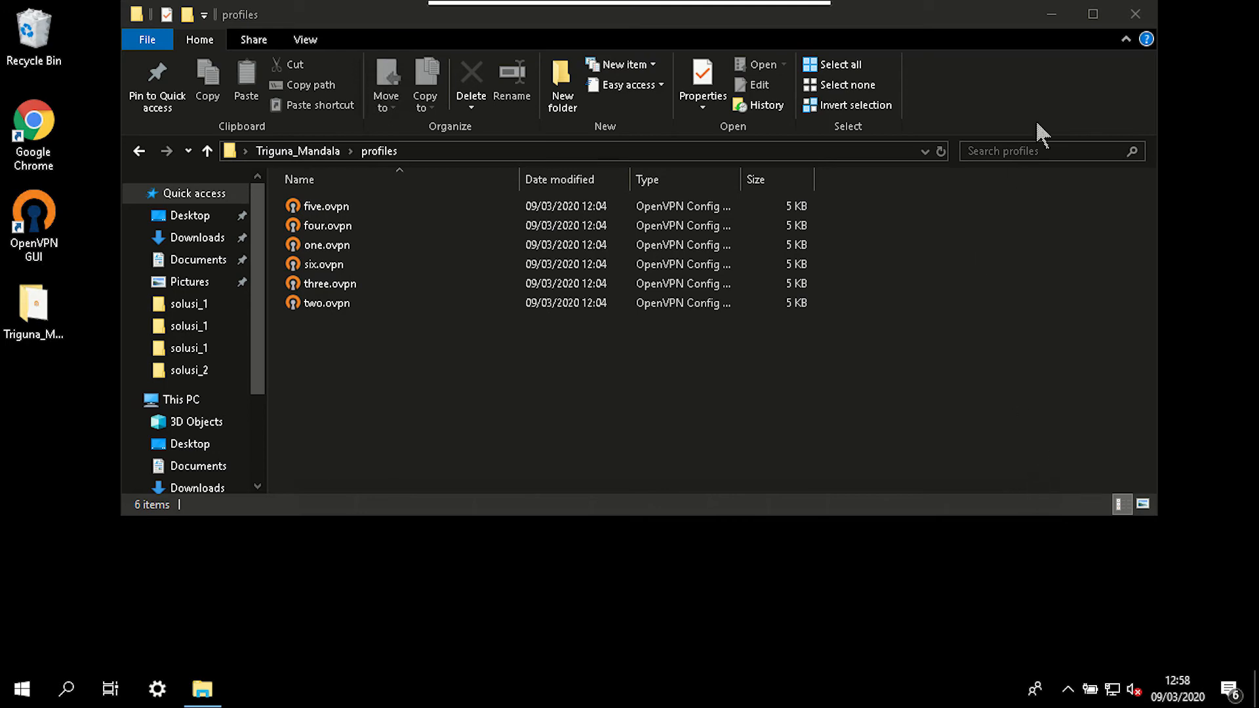
# - Close the profiles folder window and open Task Scheduler by running taskschd.msc
pyautogui.click(1142, 20)
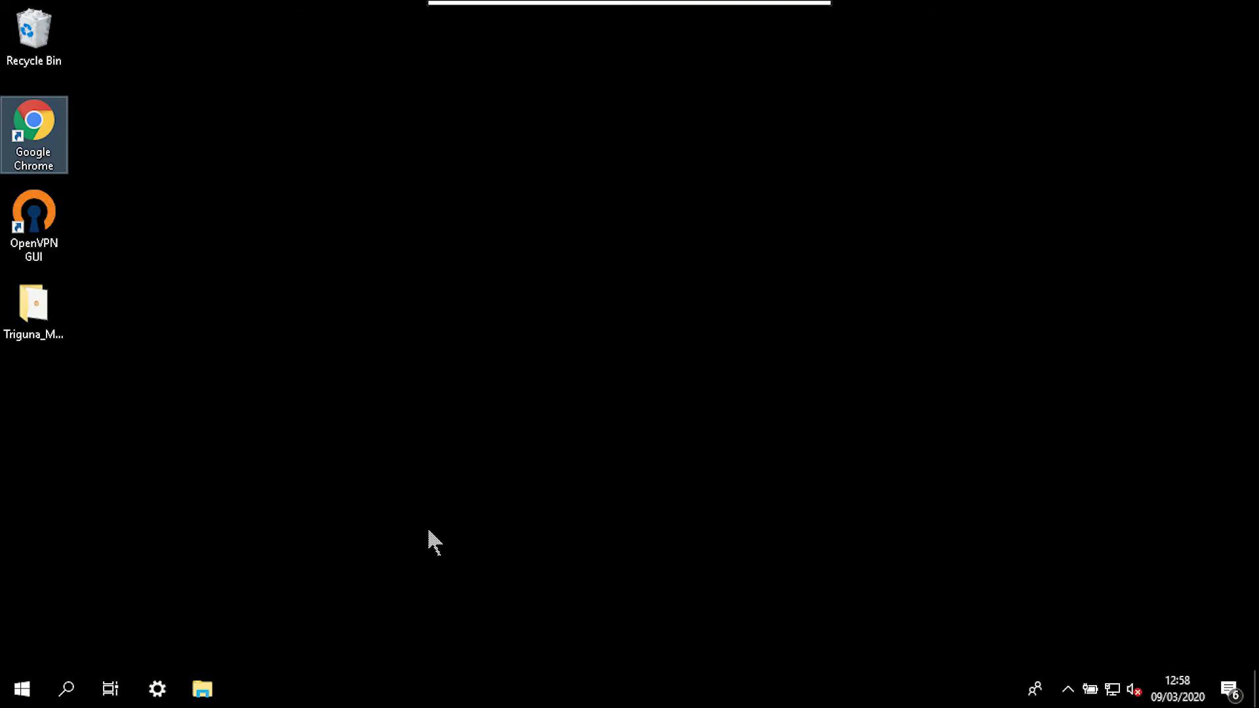
pyautogui.press('super+r')
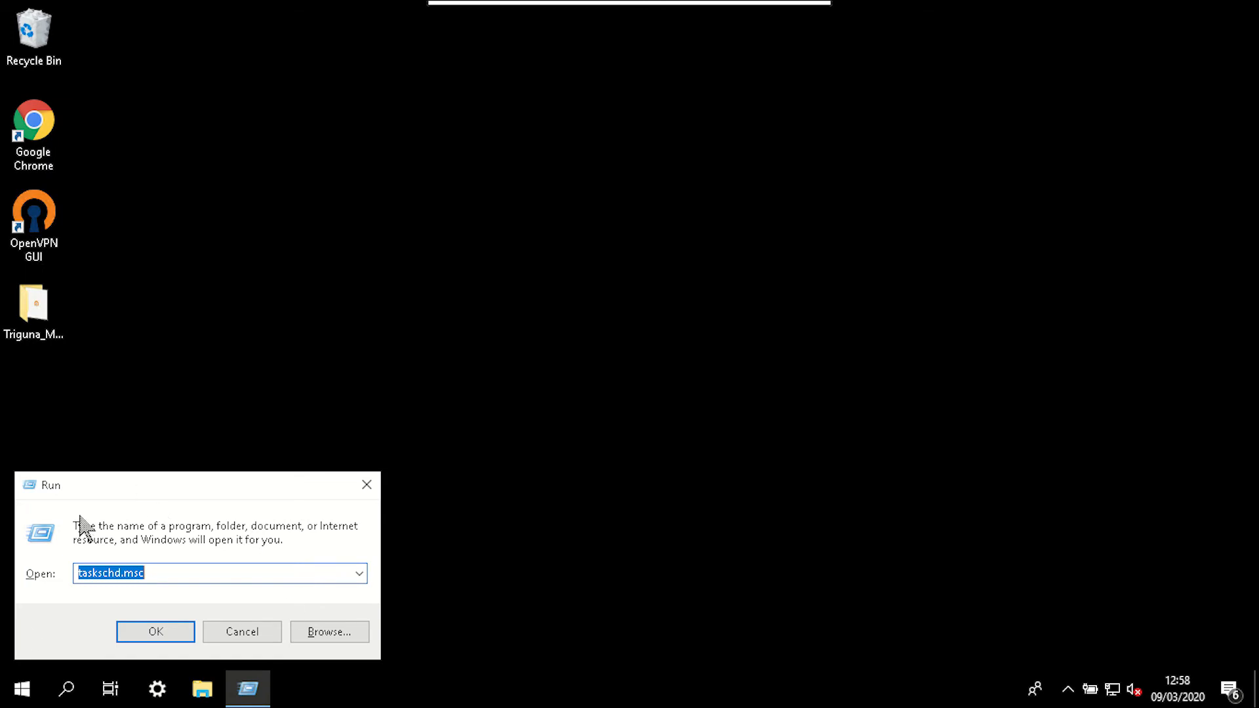
pyautogui.press('Return')
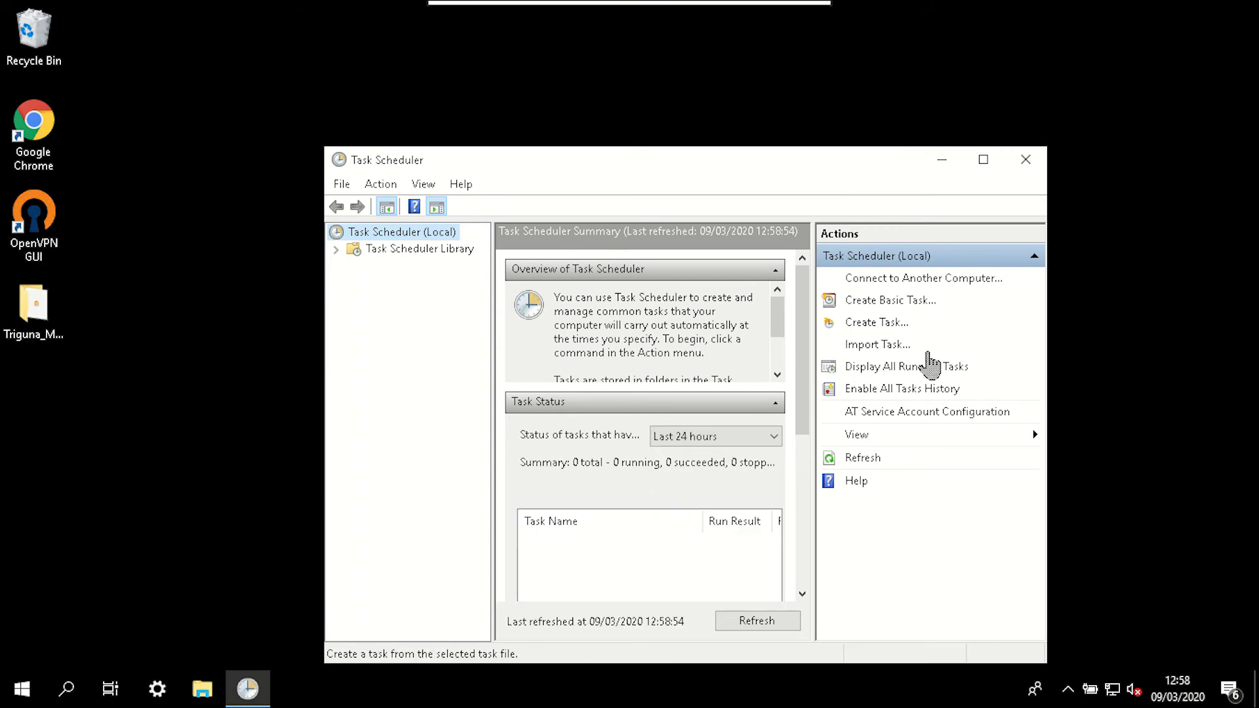
# - Start a new basic task and name it connect-vpn
pyautogui.click(905, 302)
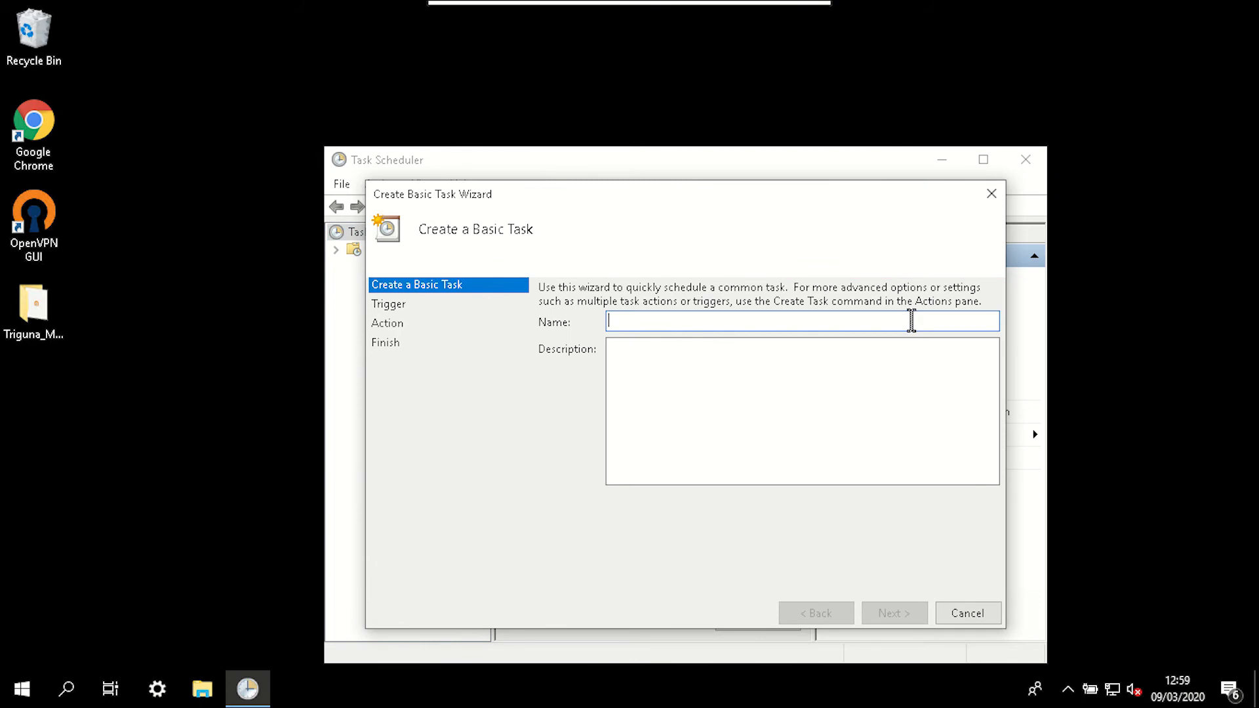
pyautogui.write('con')
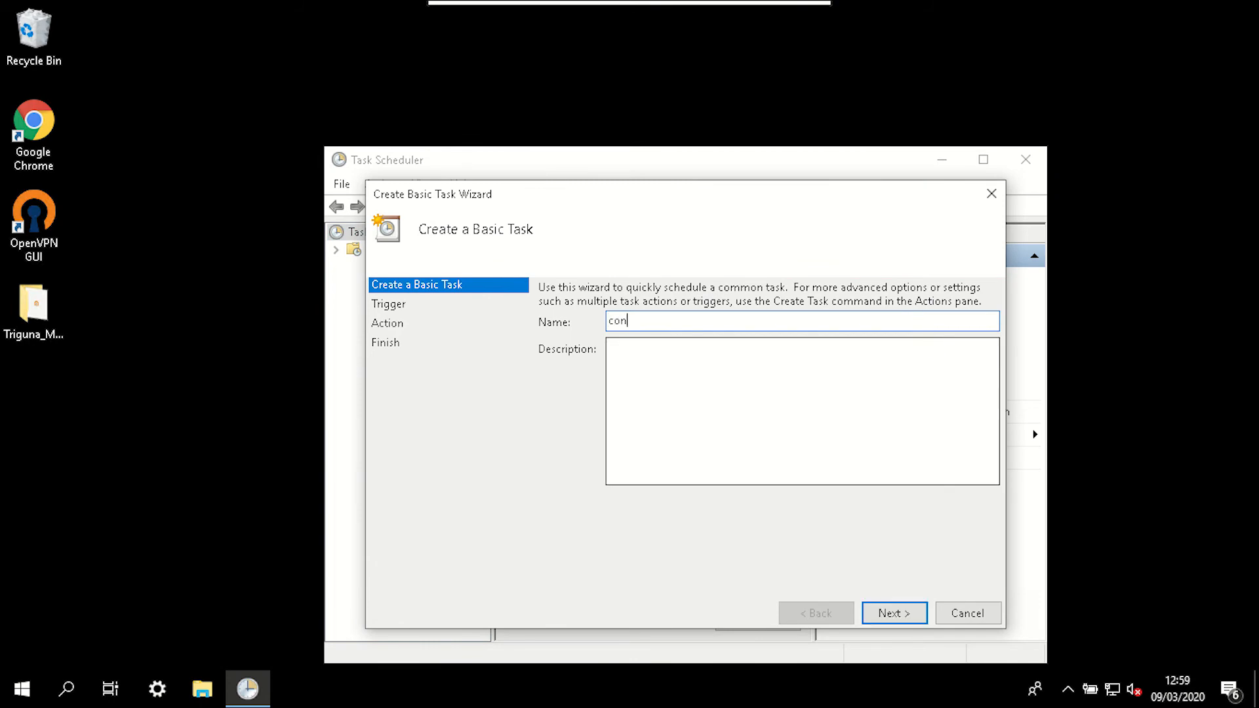
pyautogui.write('nect-vpn')
pyautogui.click(901, 615)
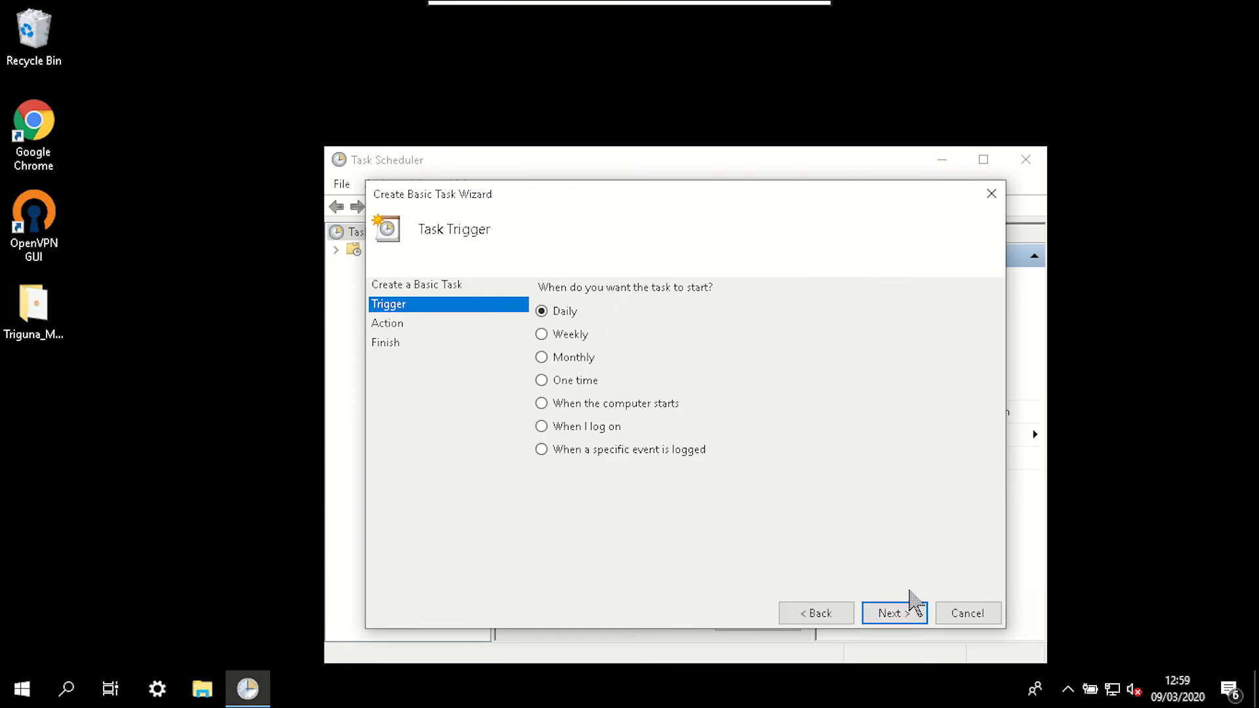
# - Set the basic task to trigger at log on and choose starting a program as its action
pyautogui.click(541, 428)
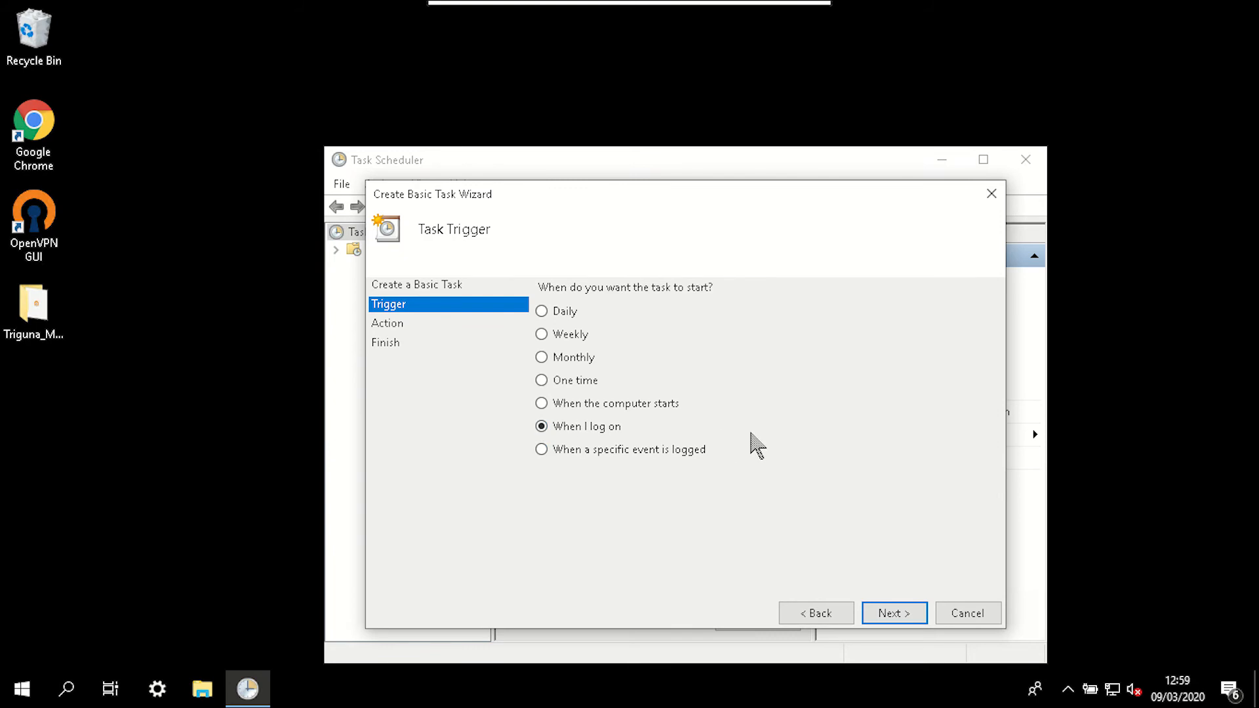
pyautogui.click(889, 617)
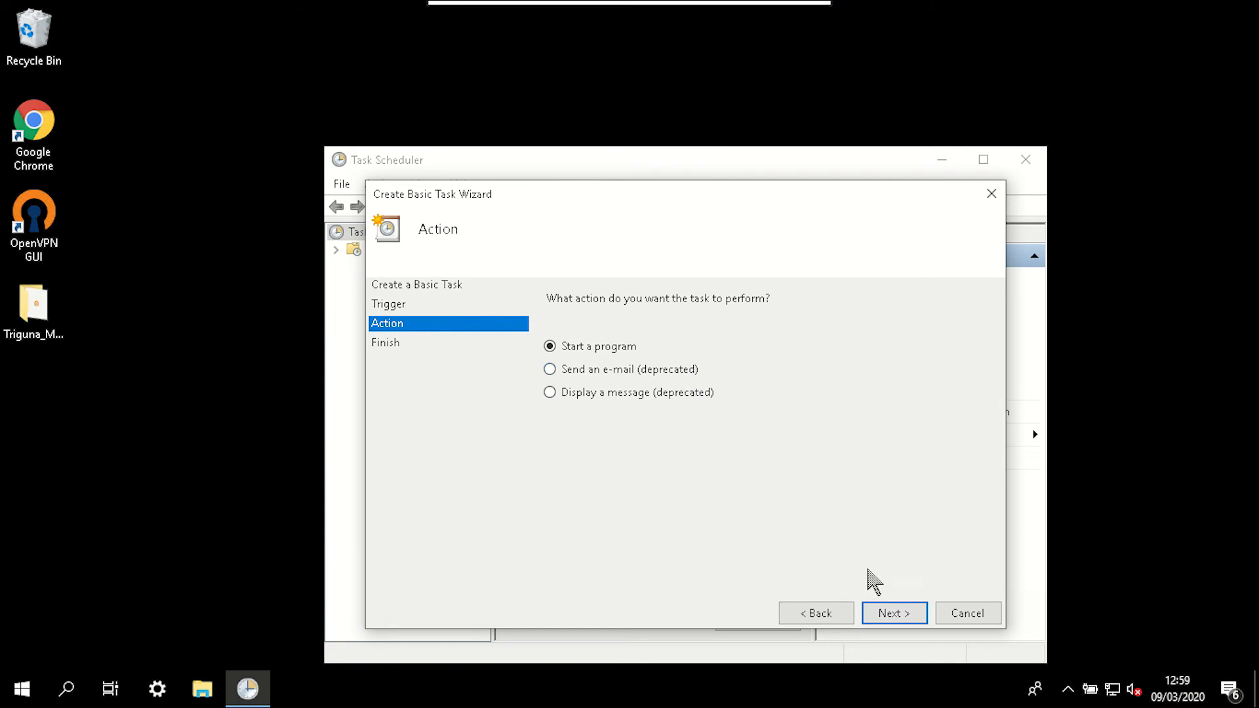
pyautogui.click(909, 614)
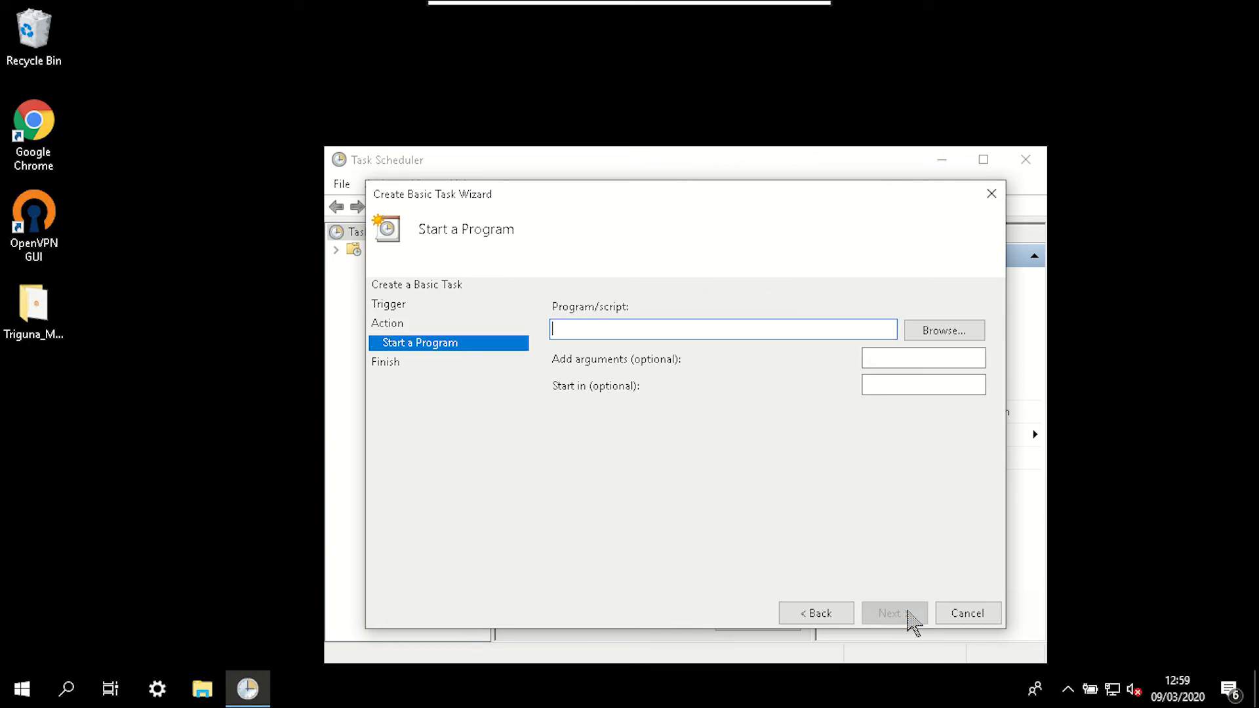
# - Choose openvpn-gui.exe from C:\Program Files\OpenVPN\bin as the program for the task to start
pyautogui.click(942, 335)
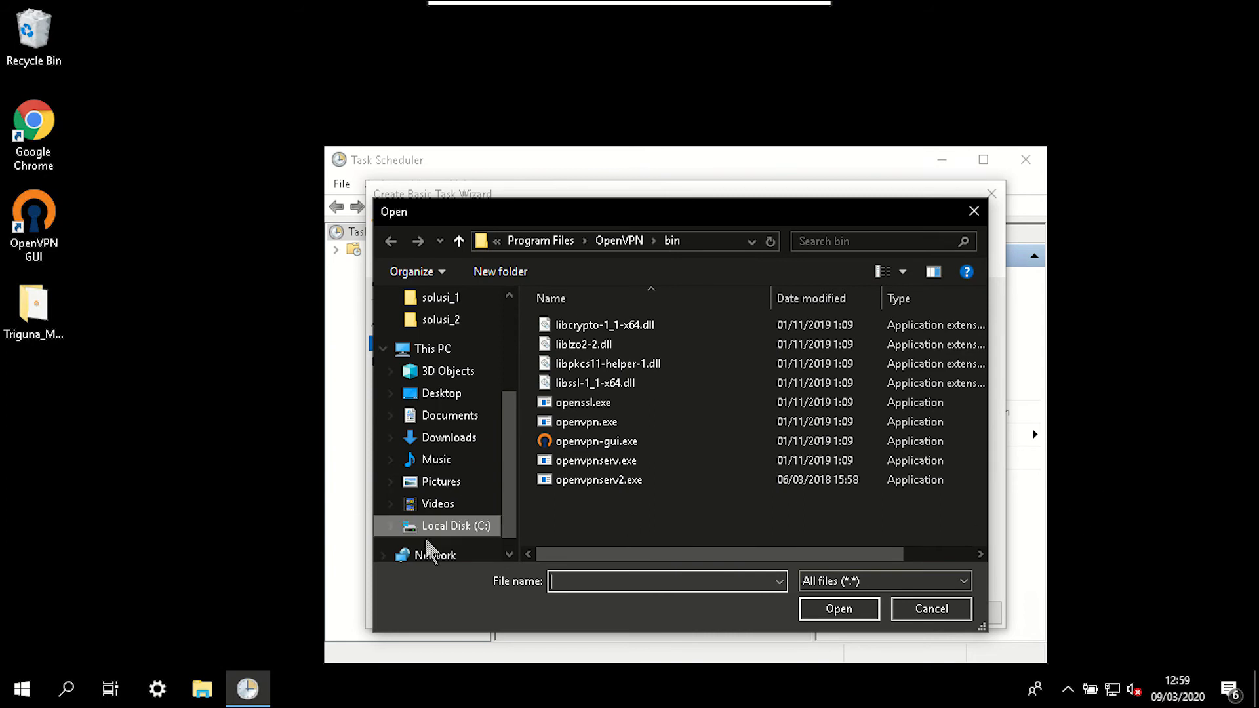
pyautogui.click(459, 531)
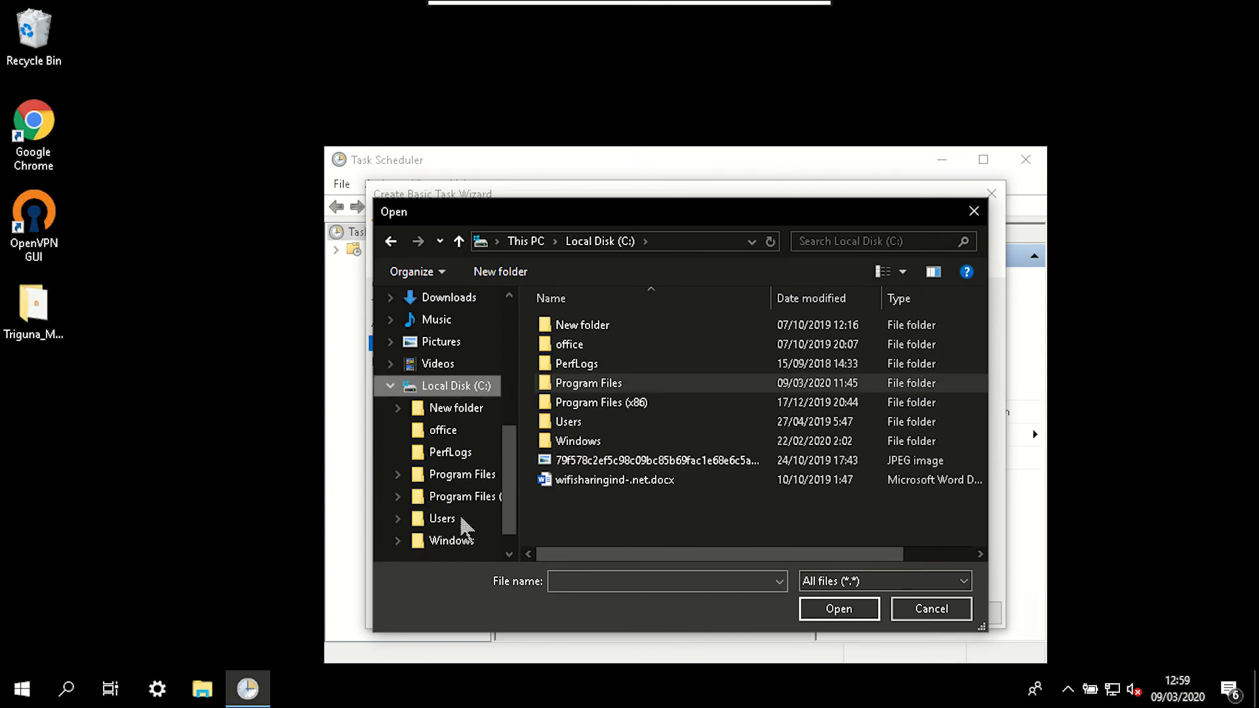
pyautogui.doubleClick(633, 387)
pyautogui.scroll(-2, 631, 439)
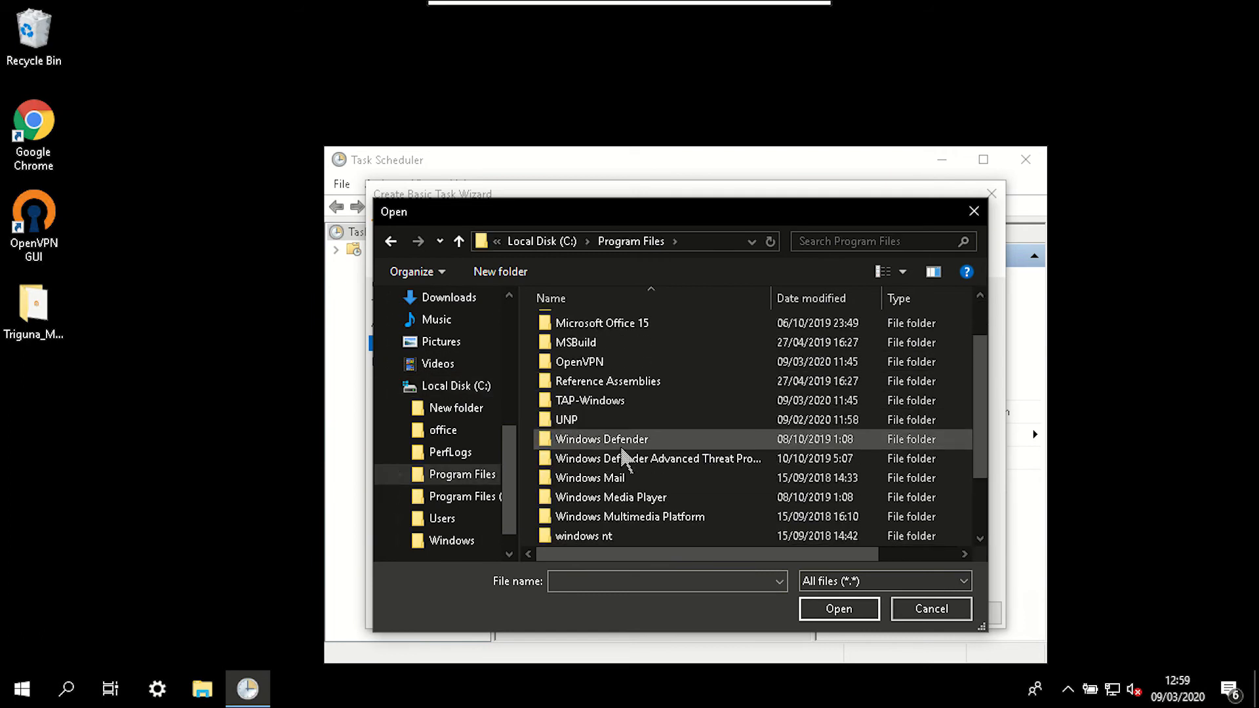
pyautogui.scroll(2, 613, 515)
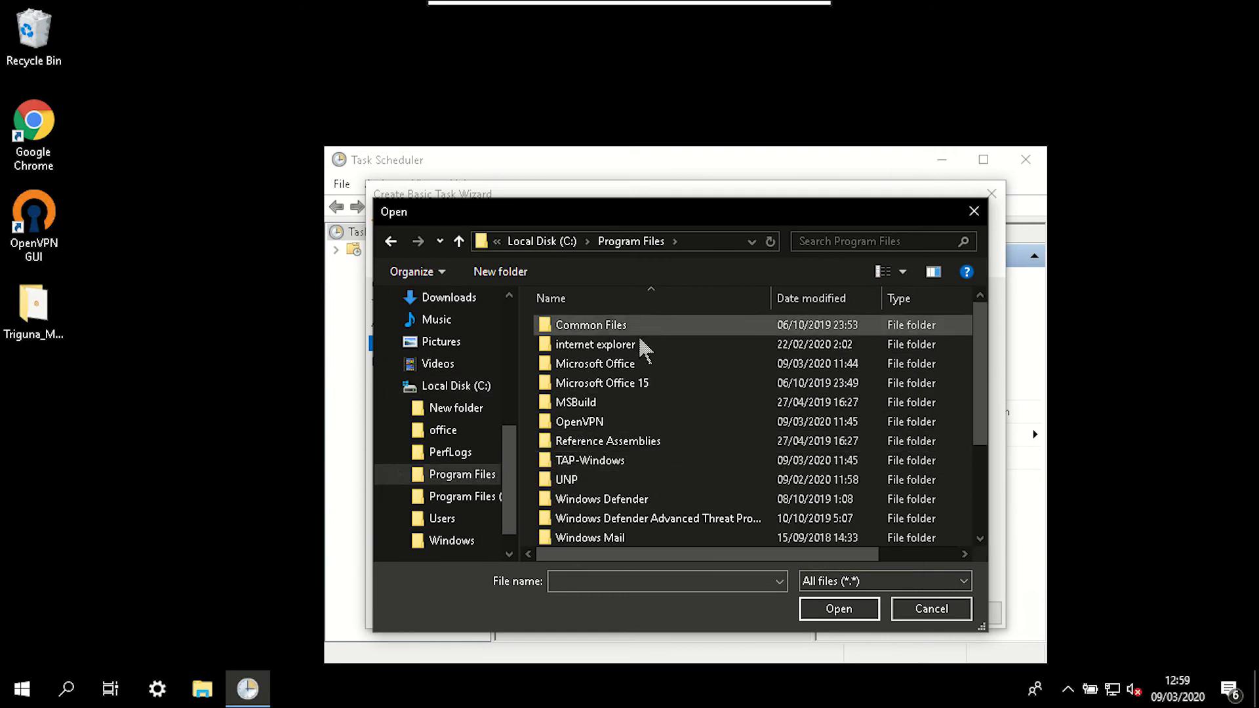
pyautogui.scroll(-1, 600, 433)
pyautogui.scroll(-1, 613, 433)
pyautogui.scroll(3, 620, 492)
pyautogui.click(618, 425)
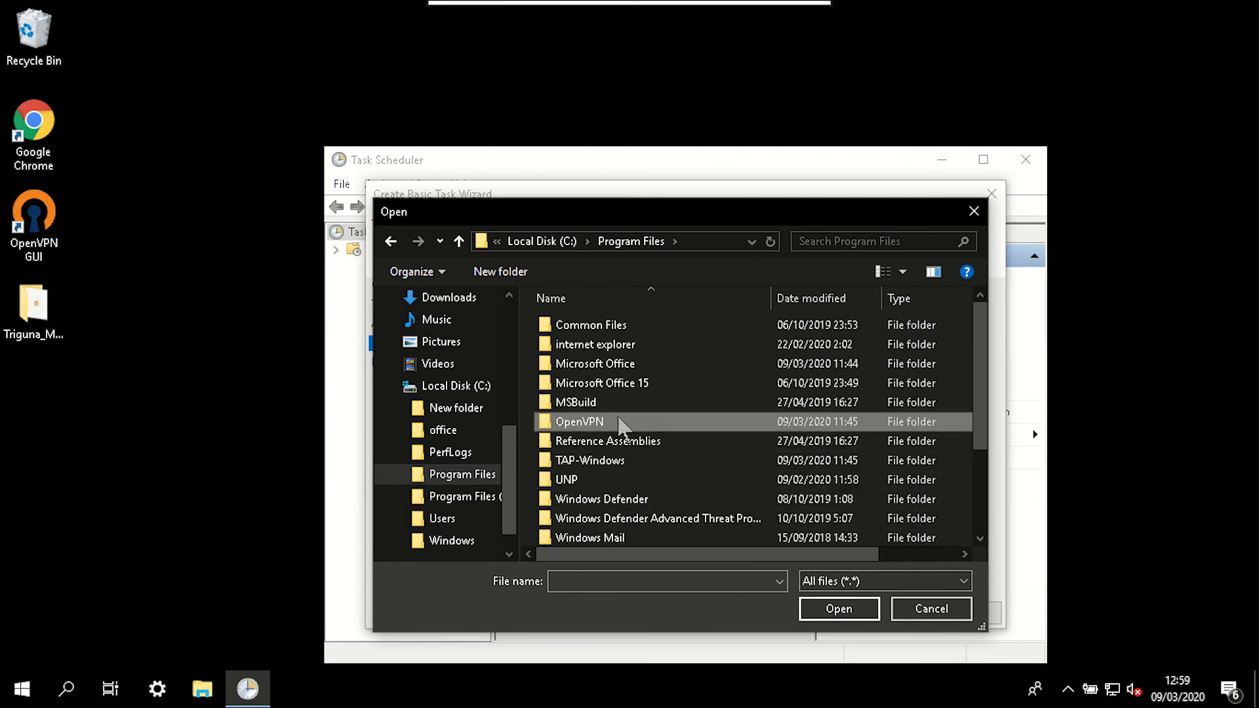
pyautogui.doubleClick(618, 425)
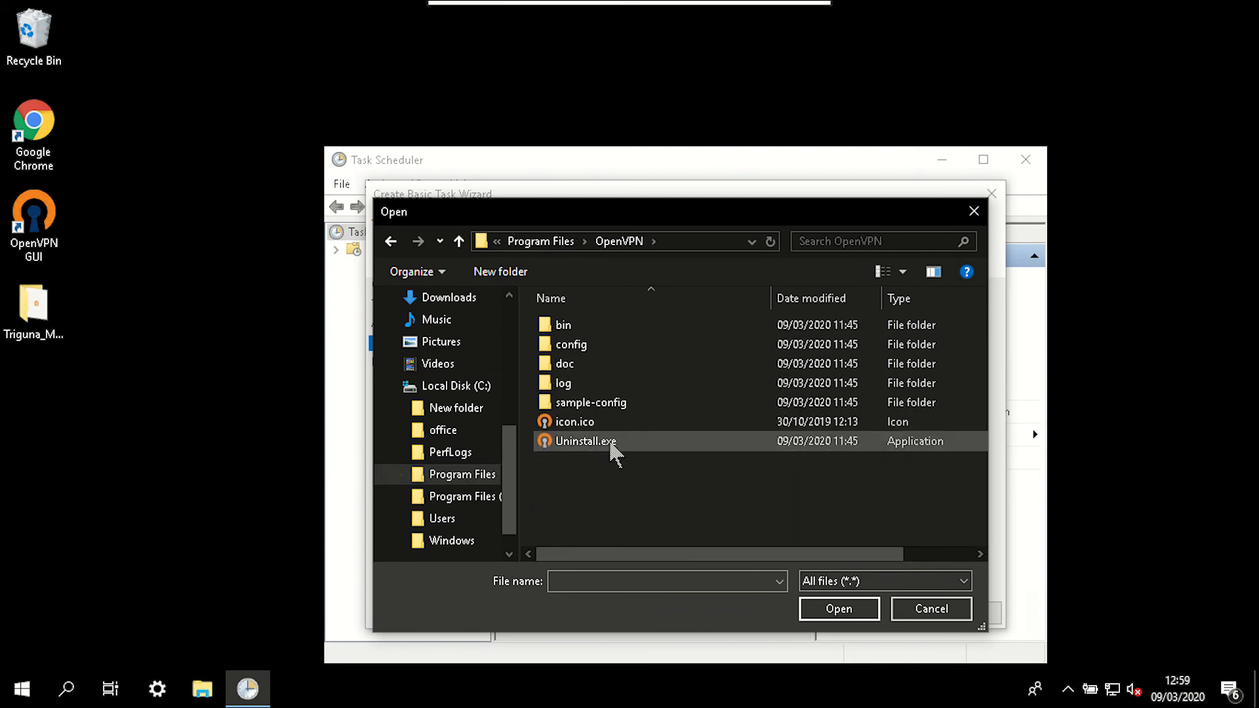
pyautogui.doubleClick(623, 326)
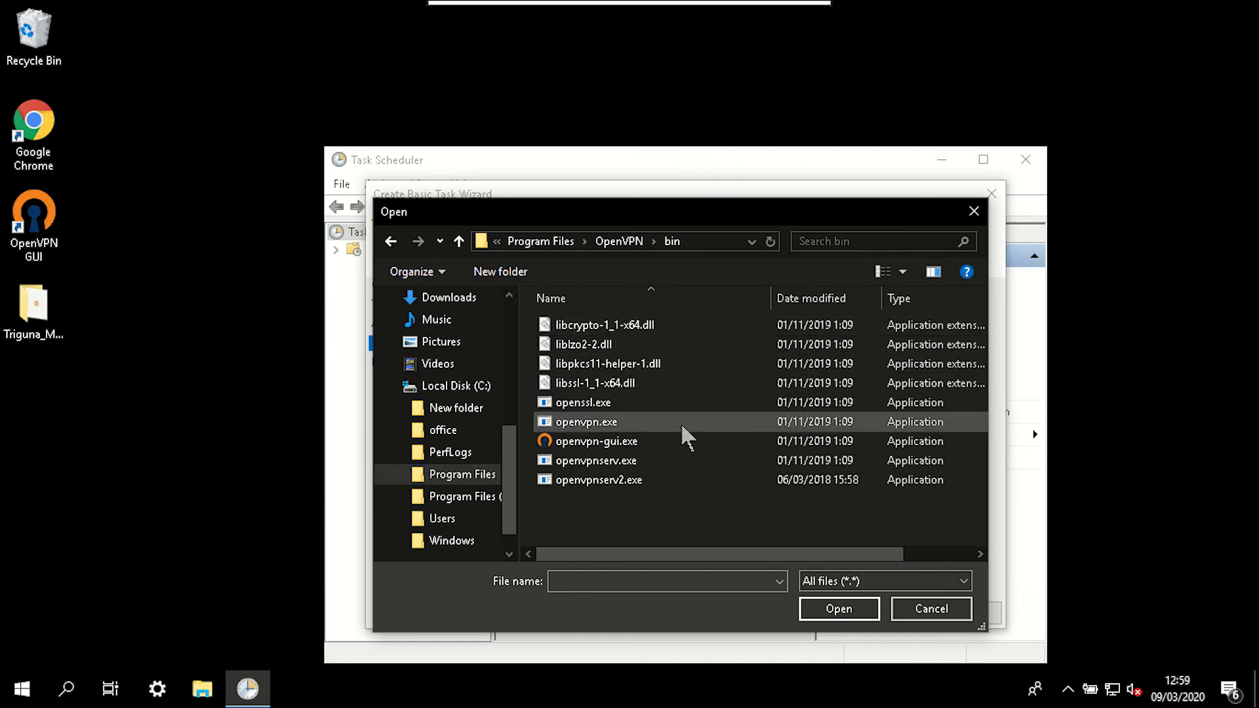
pyautogui.click(672, 441)
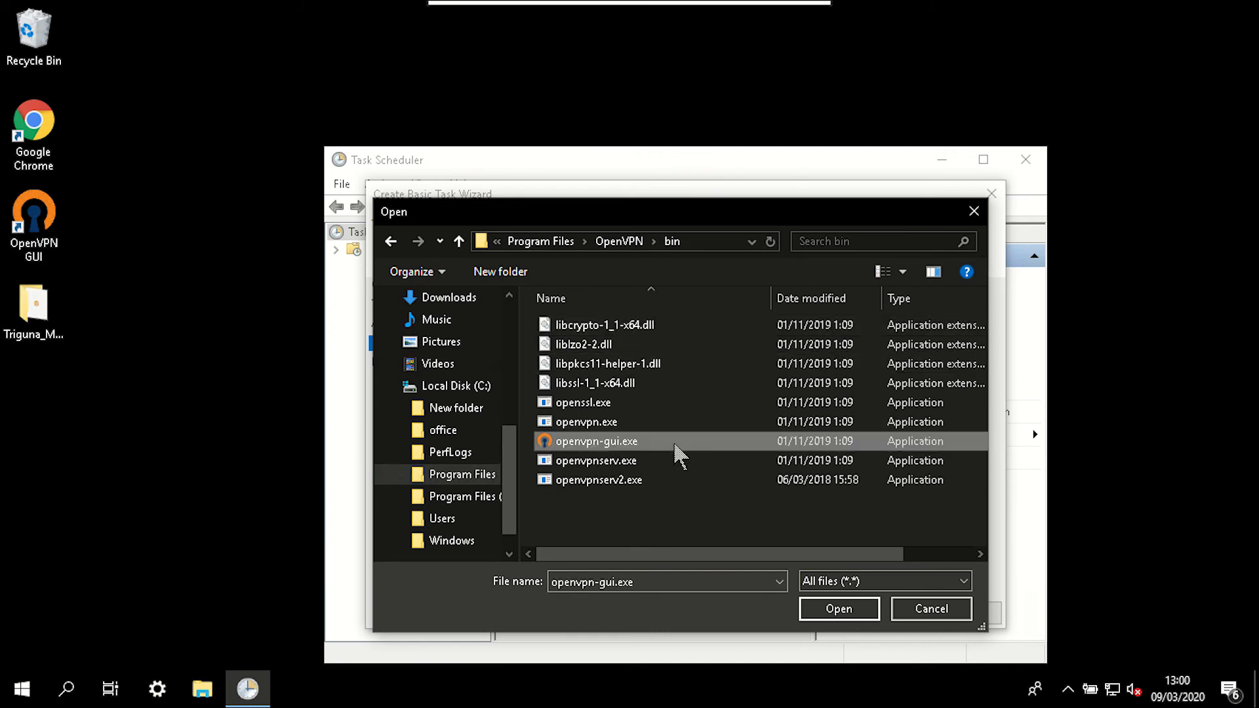
pyautogui.click(870, 612)
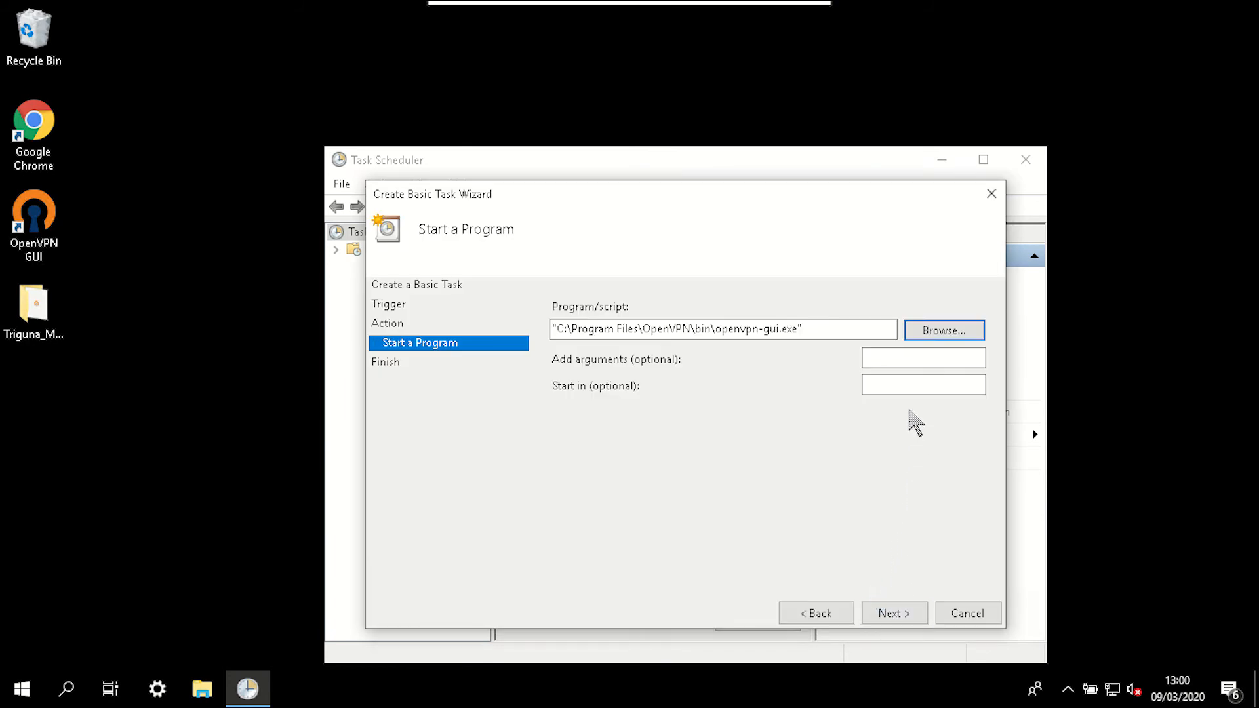
# - Add the argument --connect "five.ovpn" to the program and finish creating the basic task
pyautogui.click(938, 364)
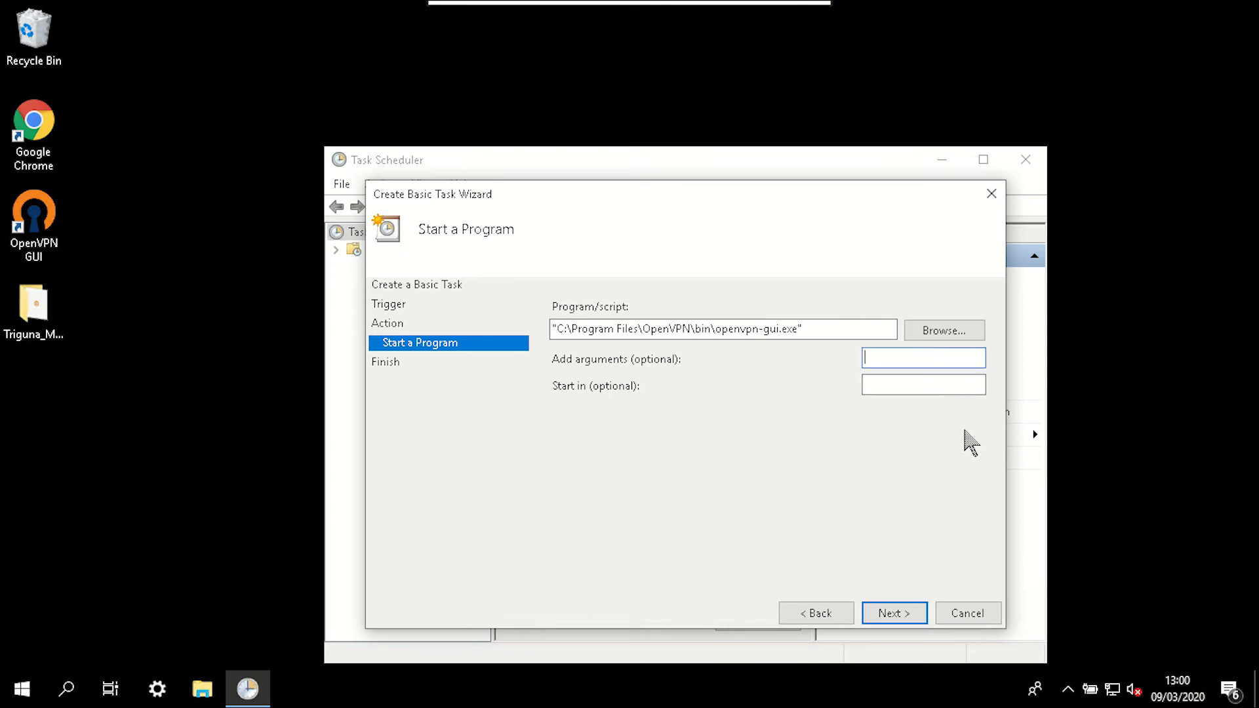
pyautogui.write('--connect "five.ovpn')
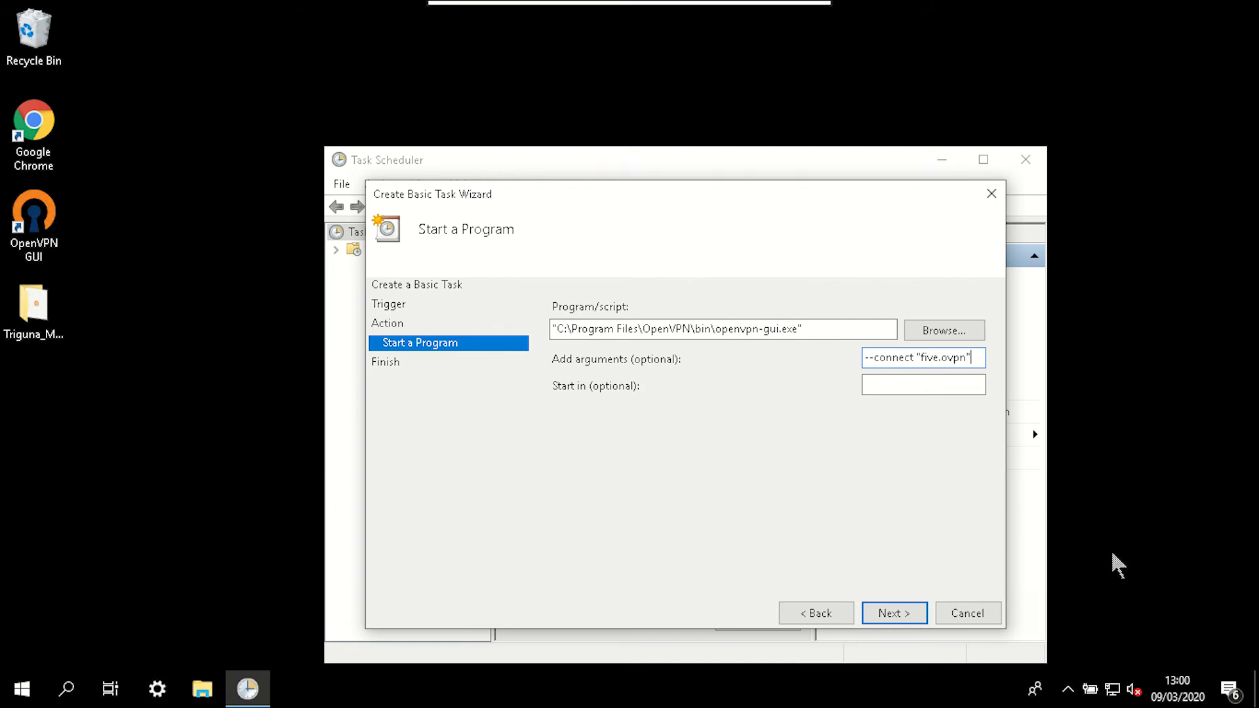
pyautogui.click(892, 619)
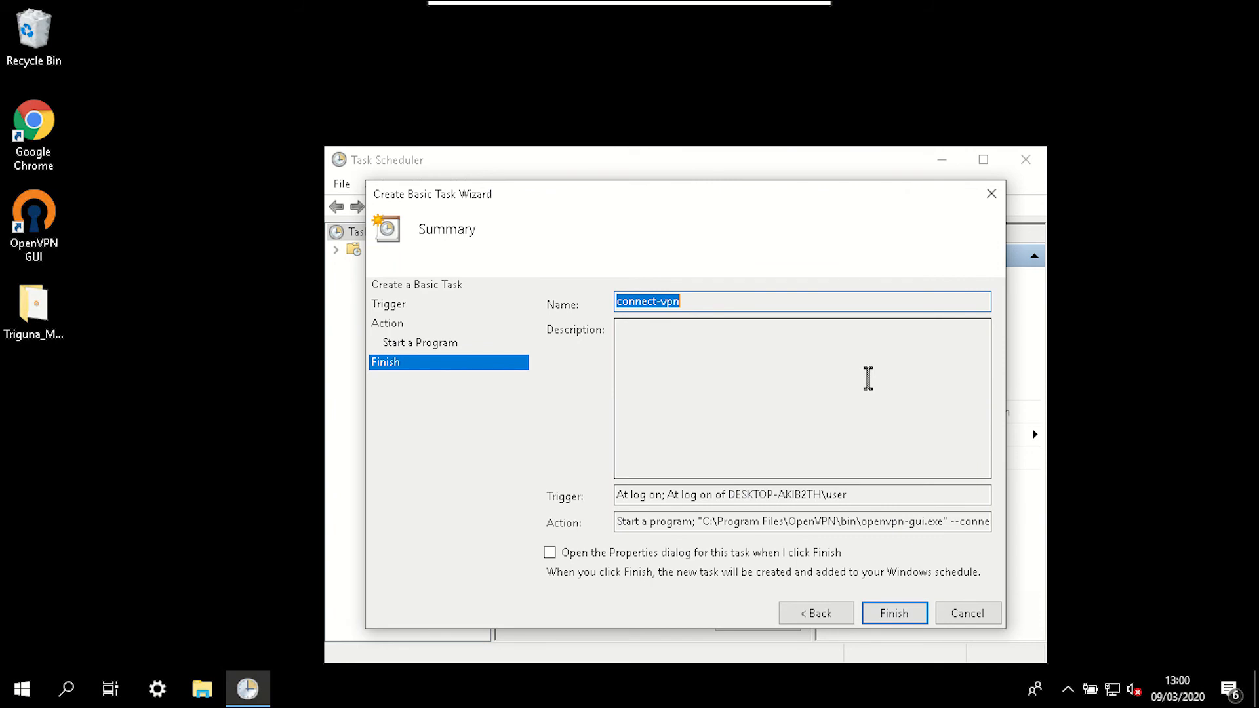
pyautogui.click(904, 616)
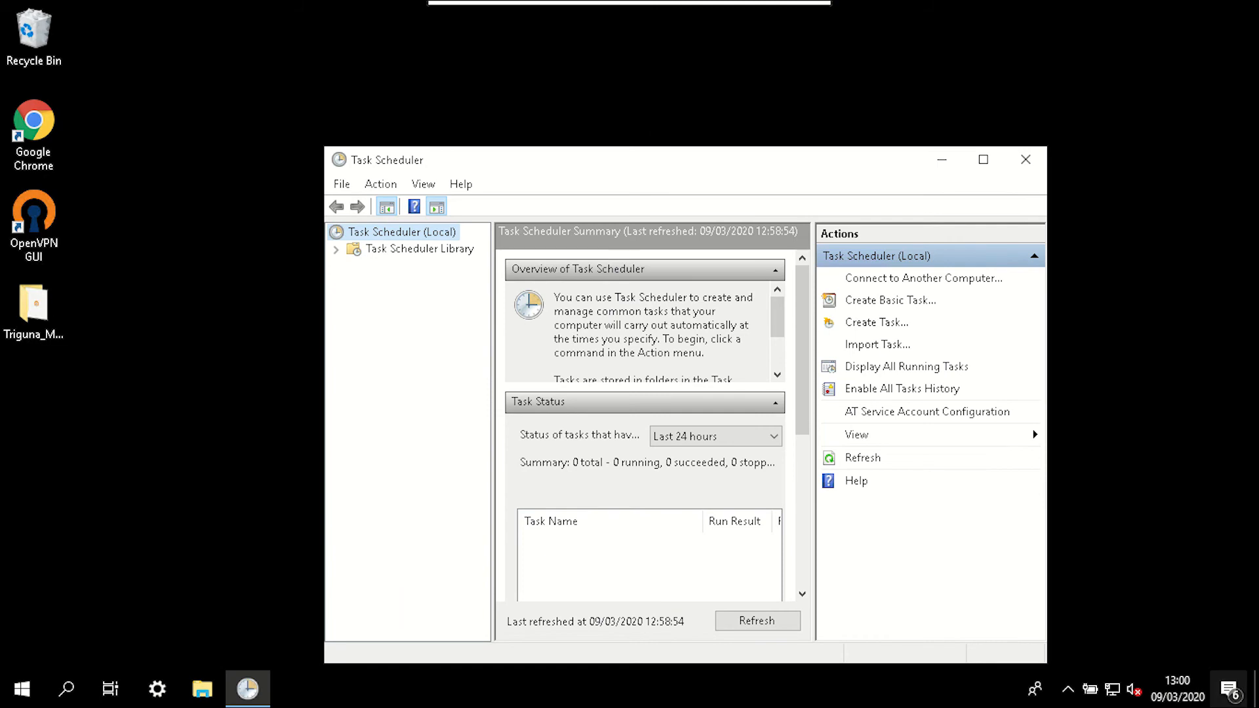
# - Open the properties of connect-vpn in the Task Scheduler Library and enable running with highest privileges
pyautogui.click(397, 256)
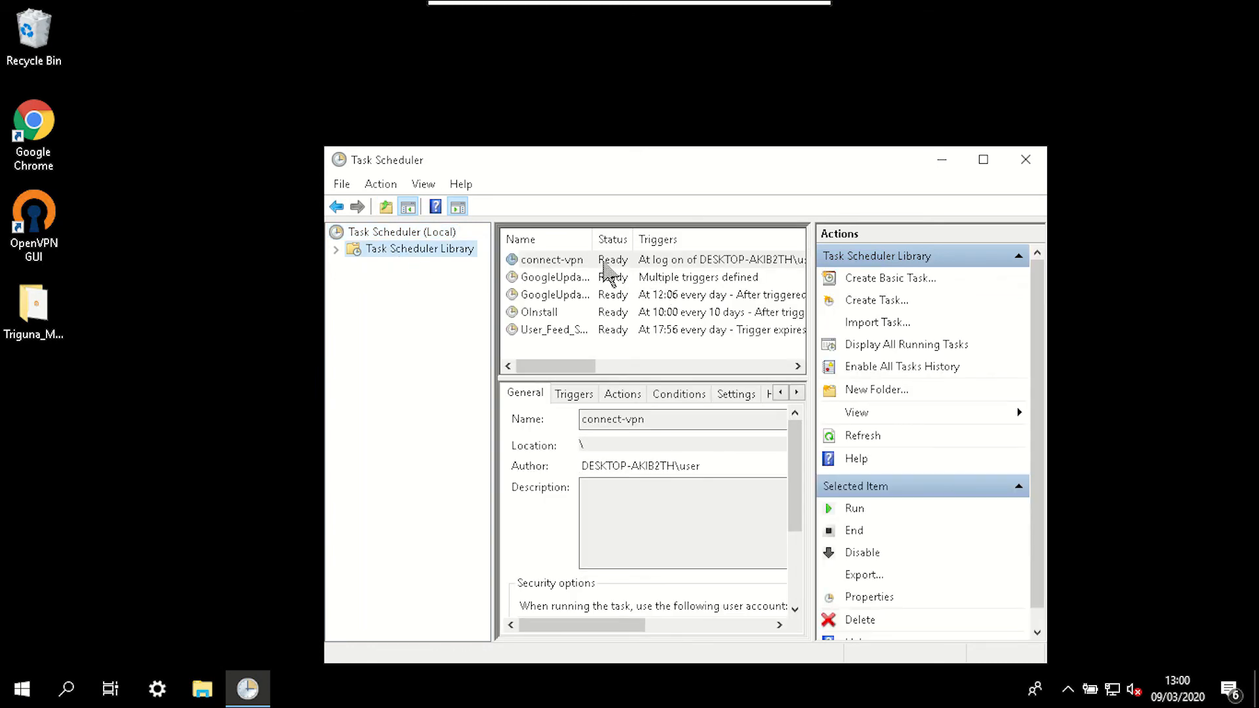
pyautogui.doubleClick(604, 263)
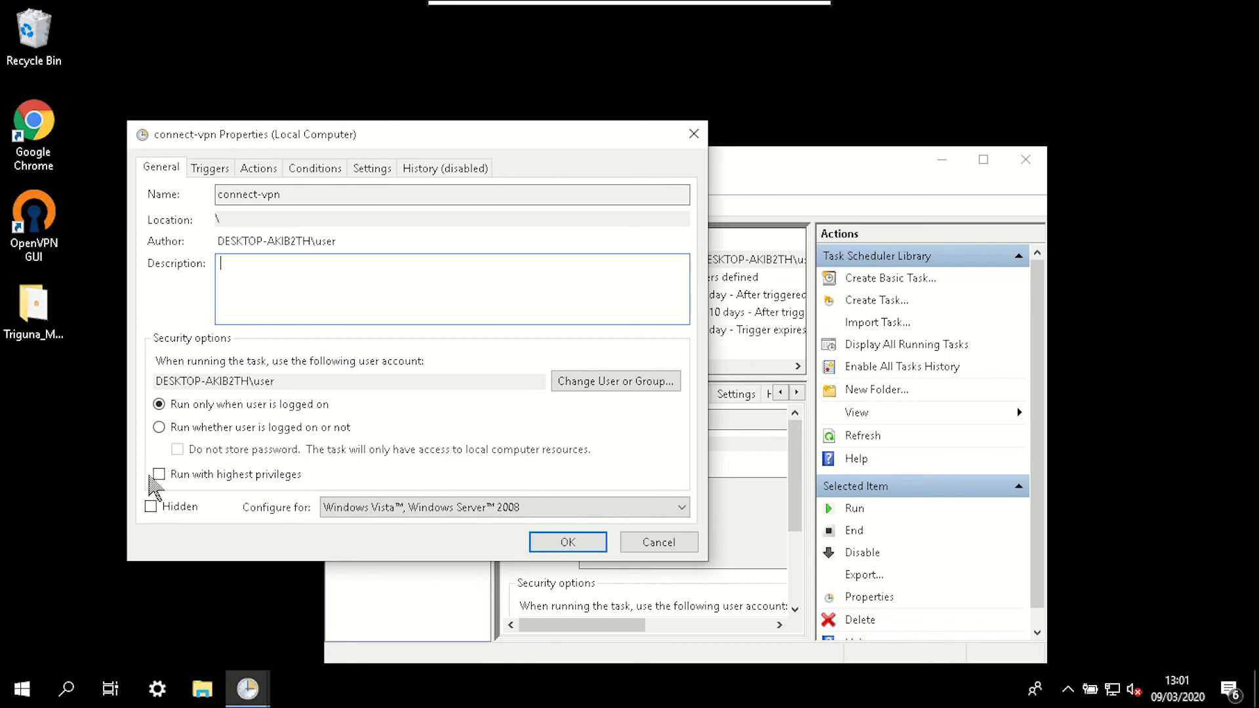
pyautogui.click(159, 474)
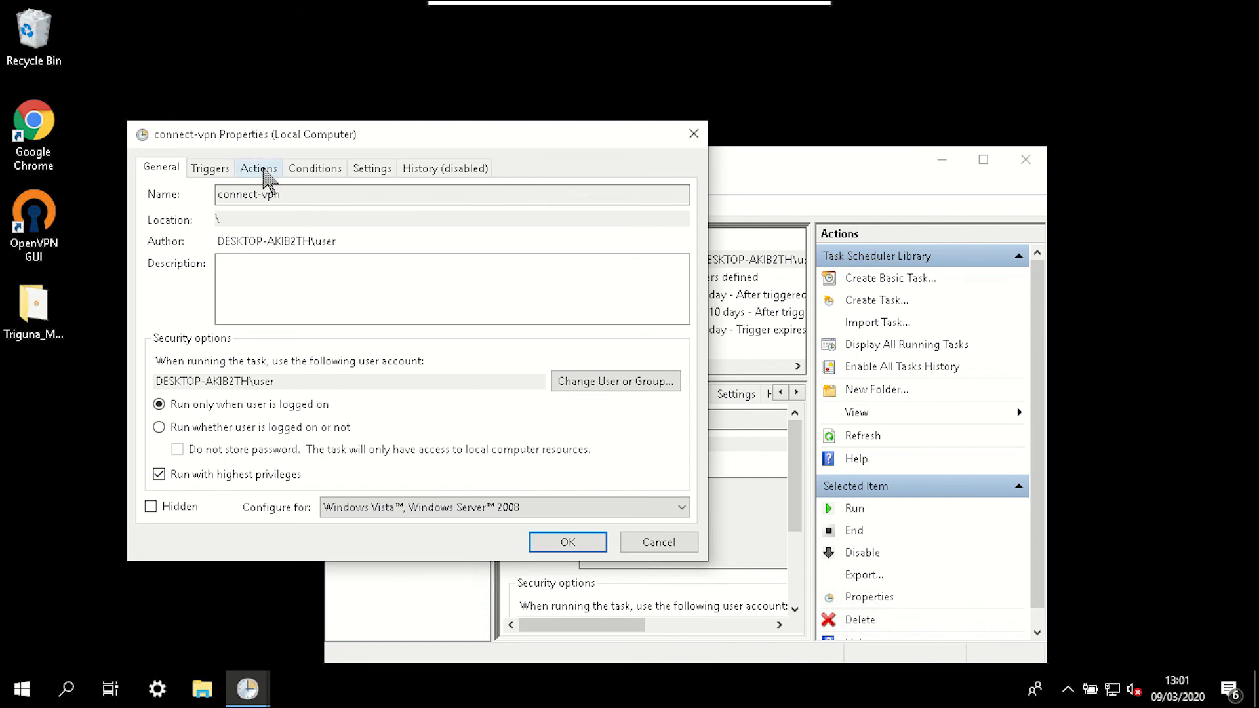
# - Turn off the task's AC-power-only start condition and its limit for stopping long runs, and save the properties
pyautogui.click(324, 173)
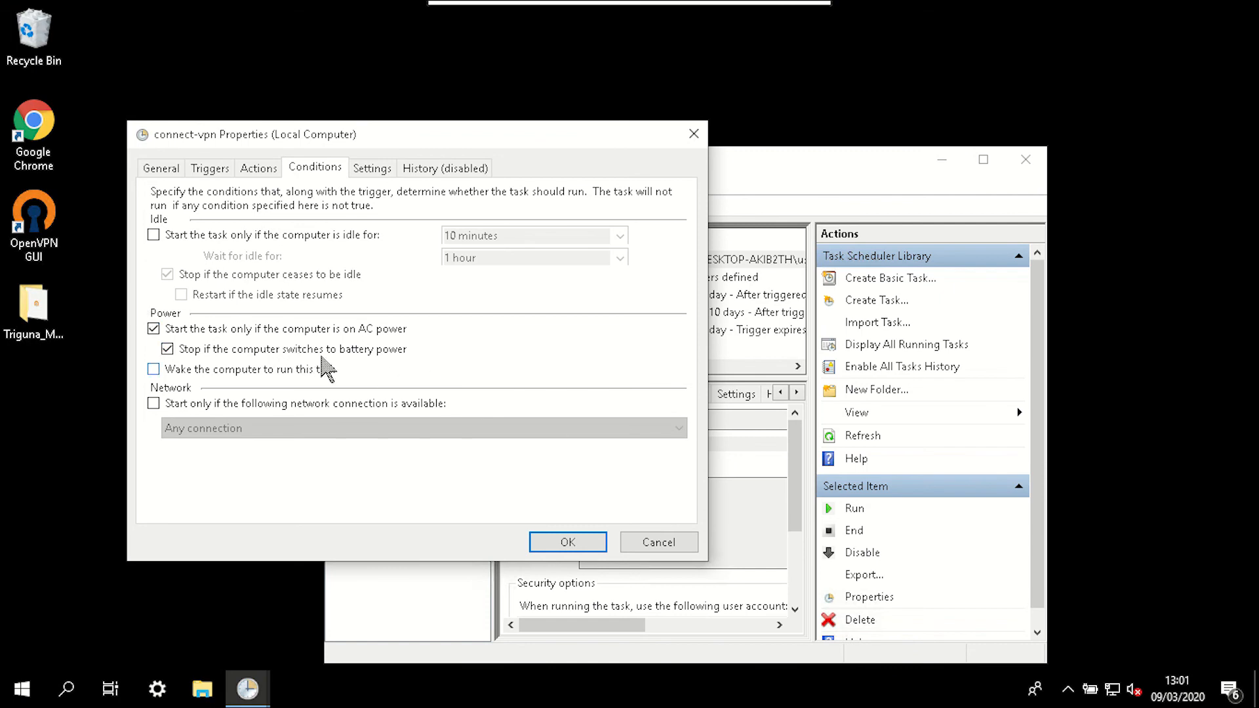
pyautogui.click(152, 331)
pyautogui.click(373, 168)
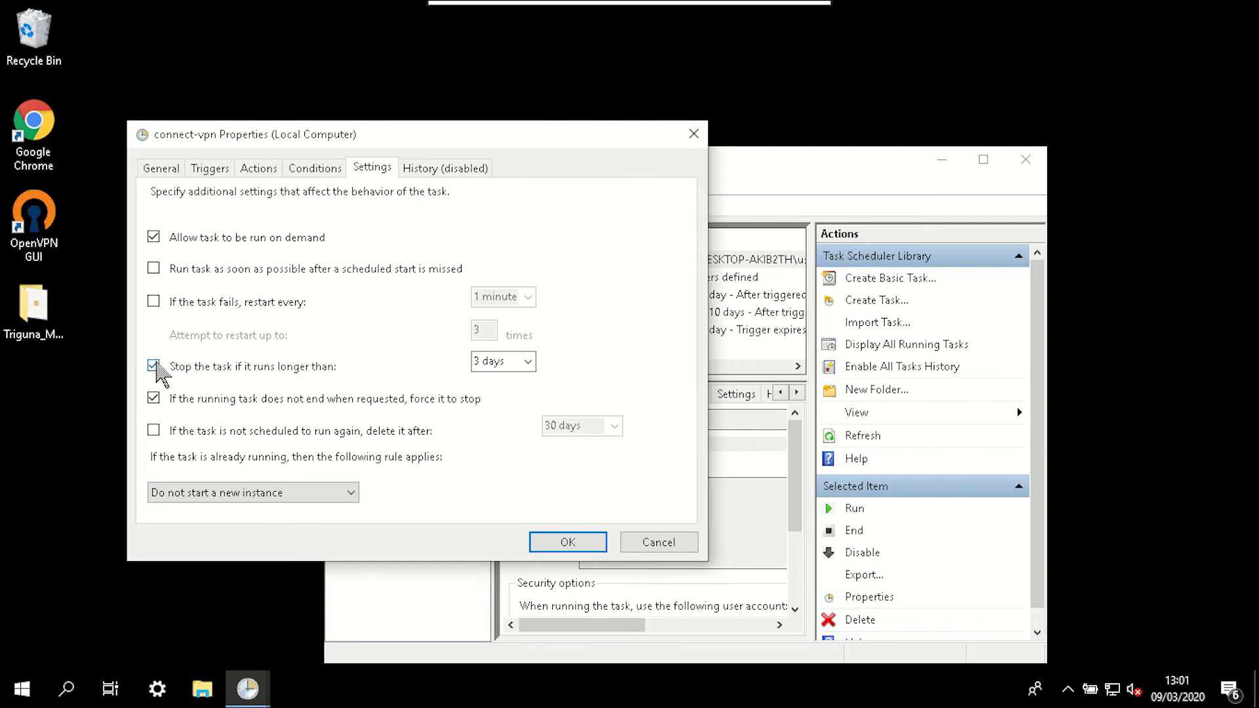
pyautogui.click(153, 365)
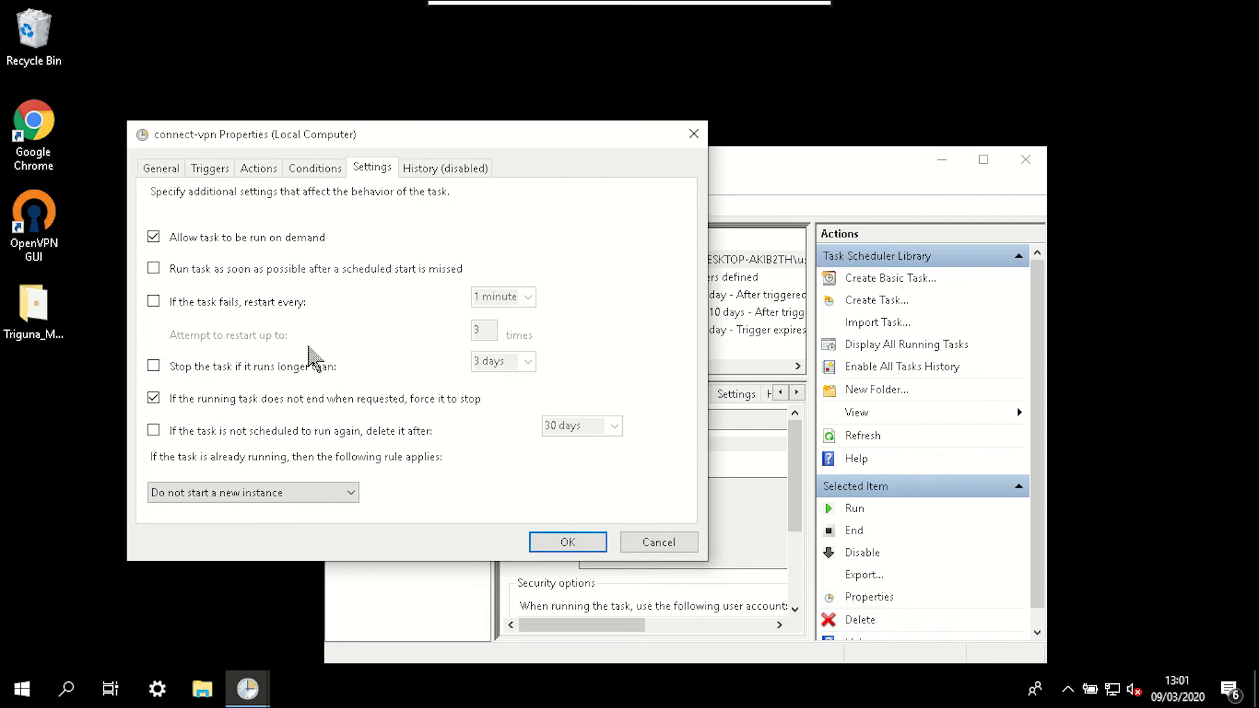
pyautogui.click(544, 546)
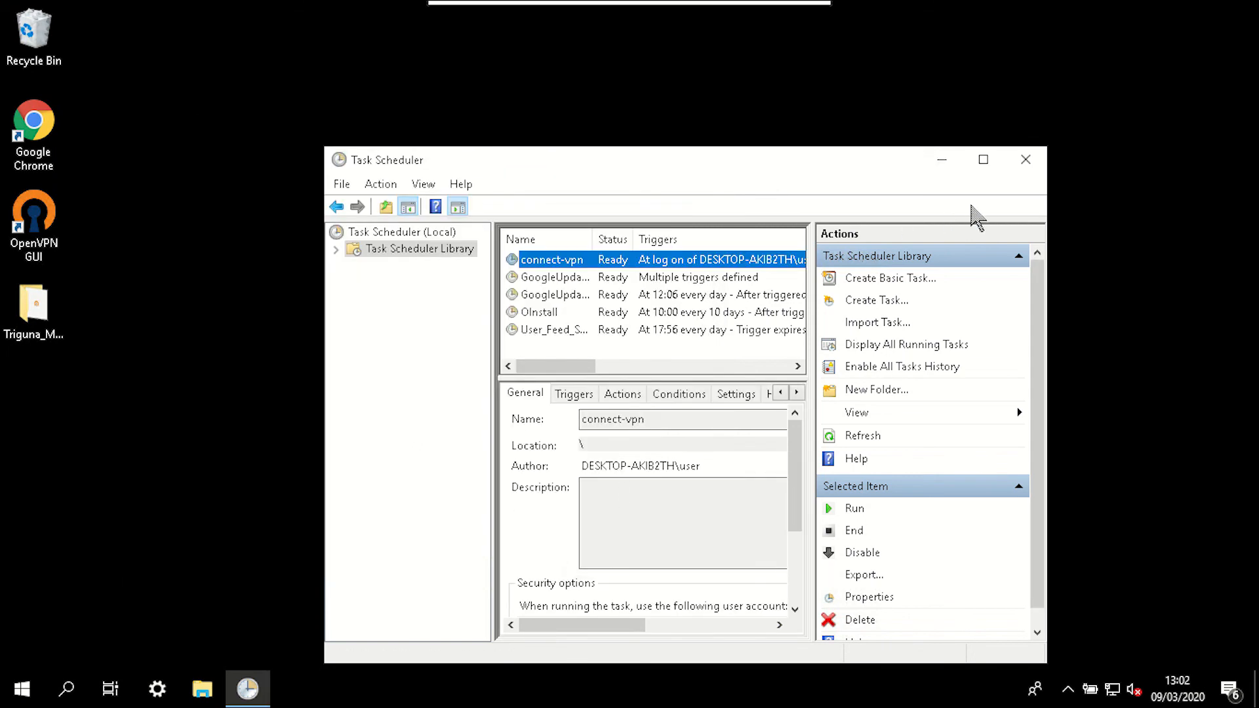
# - Close Task Scheduler and restart the remote Windows computer
pyautogui.click(1028, 159)
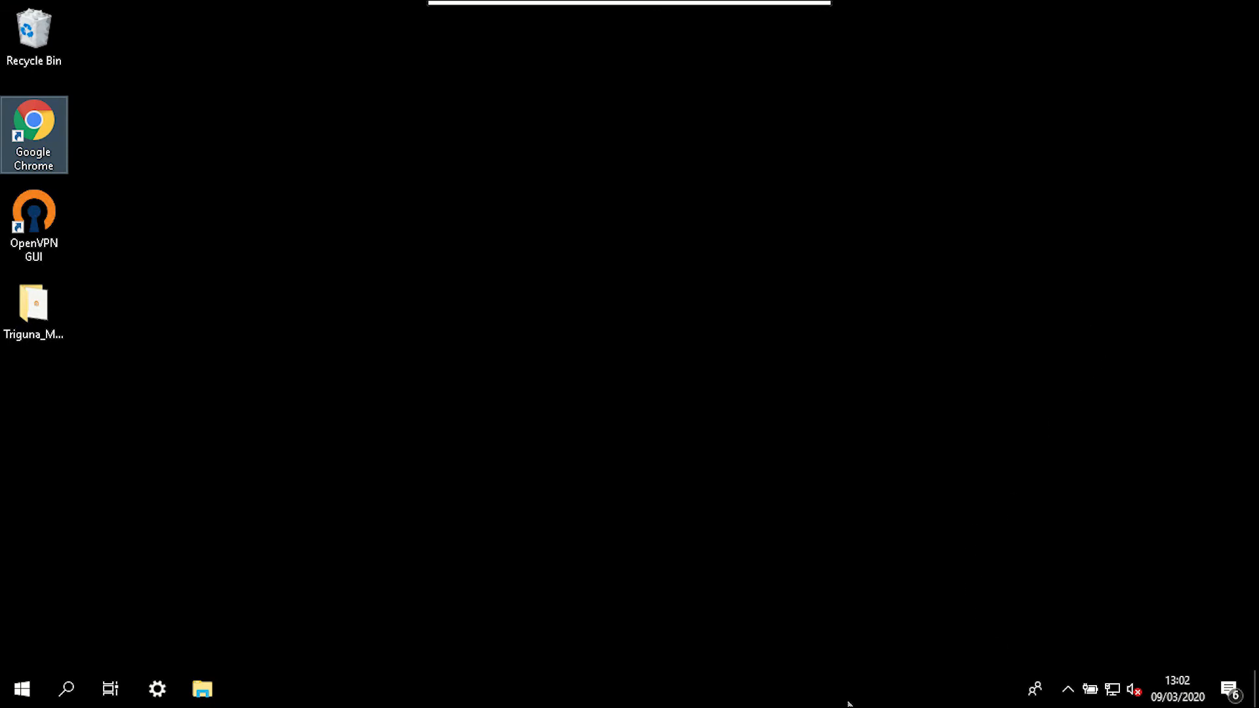
pyautogui.click(14, 695)
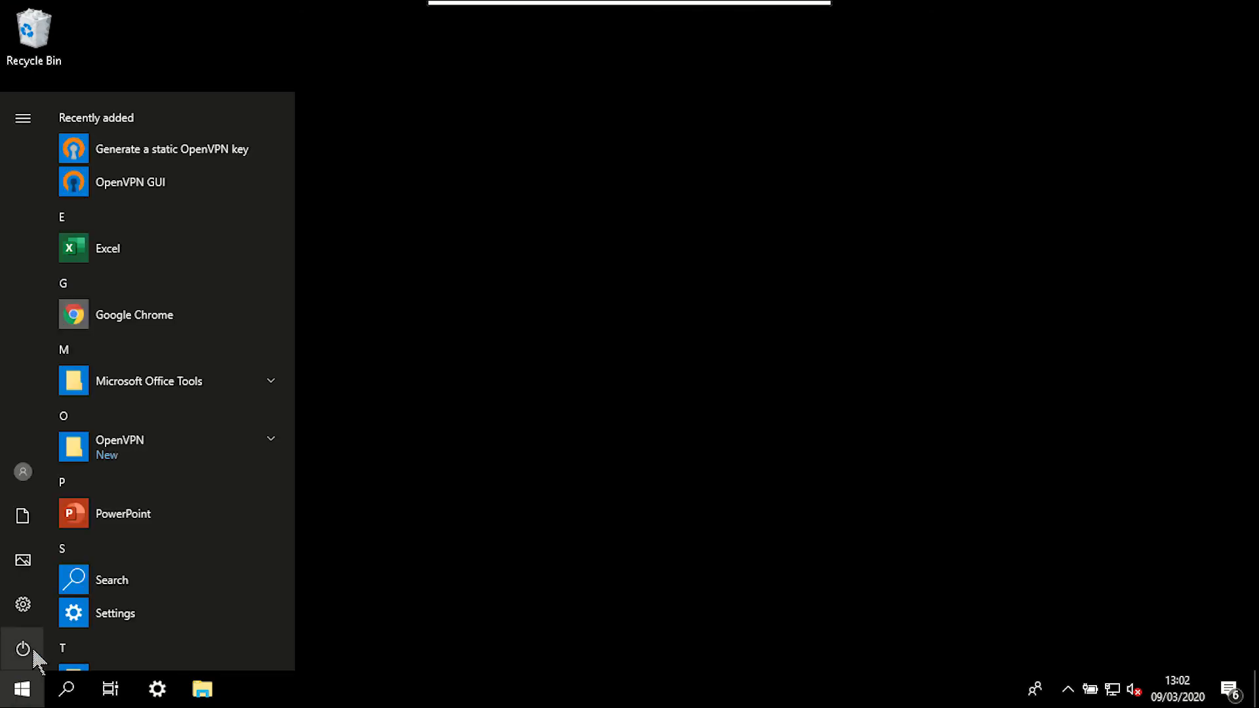
pyautogui.click(31, 644)
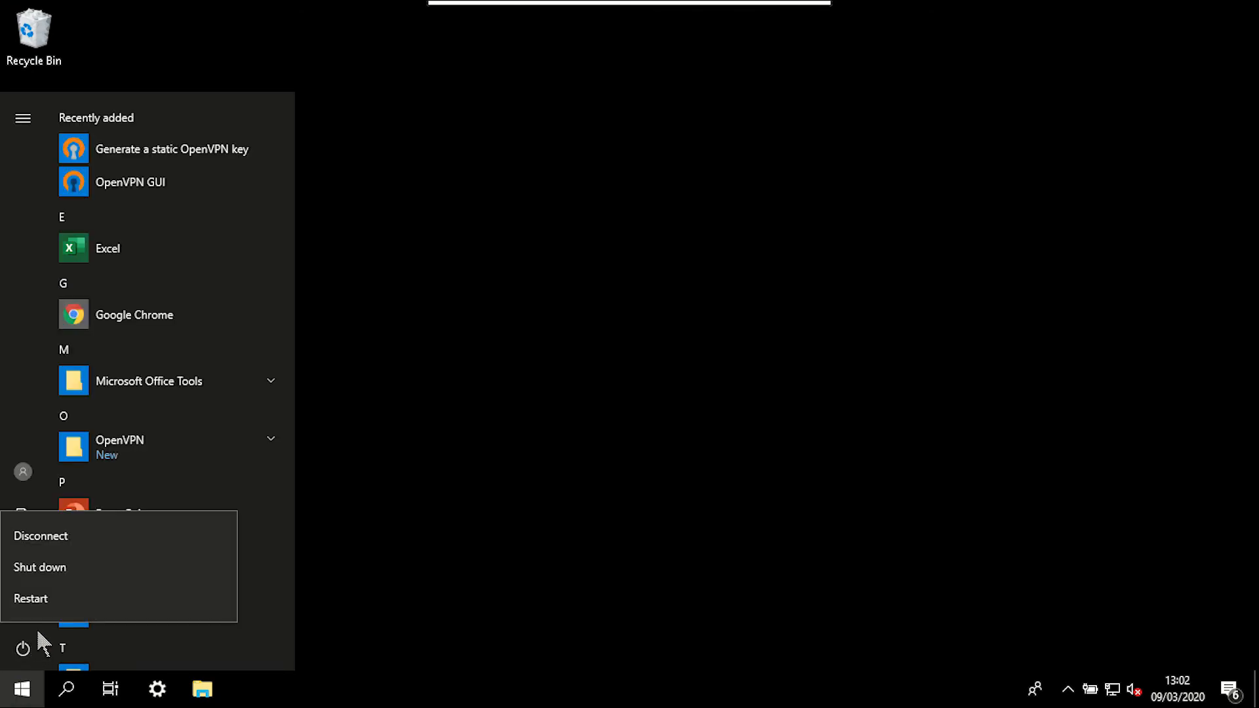
pyautogui.click(56, 597)
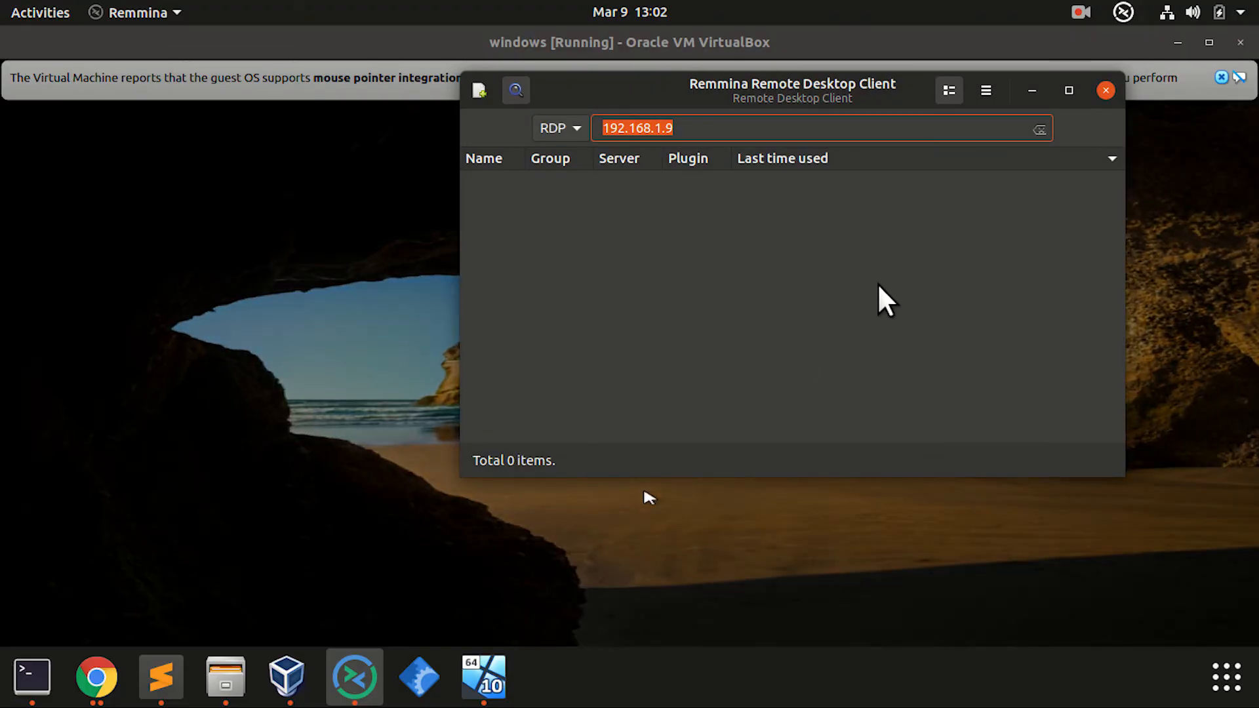
# - Maximize the Remmina window and start an RDP connection to 192.168.1.9
pyautogui.click(1069, 92)
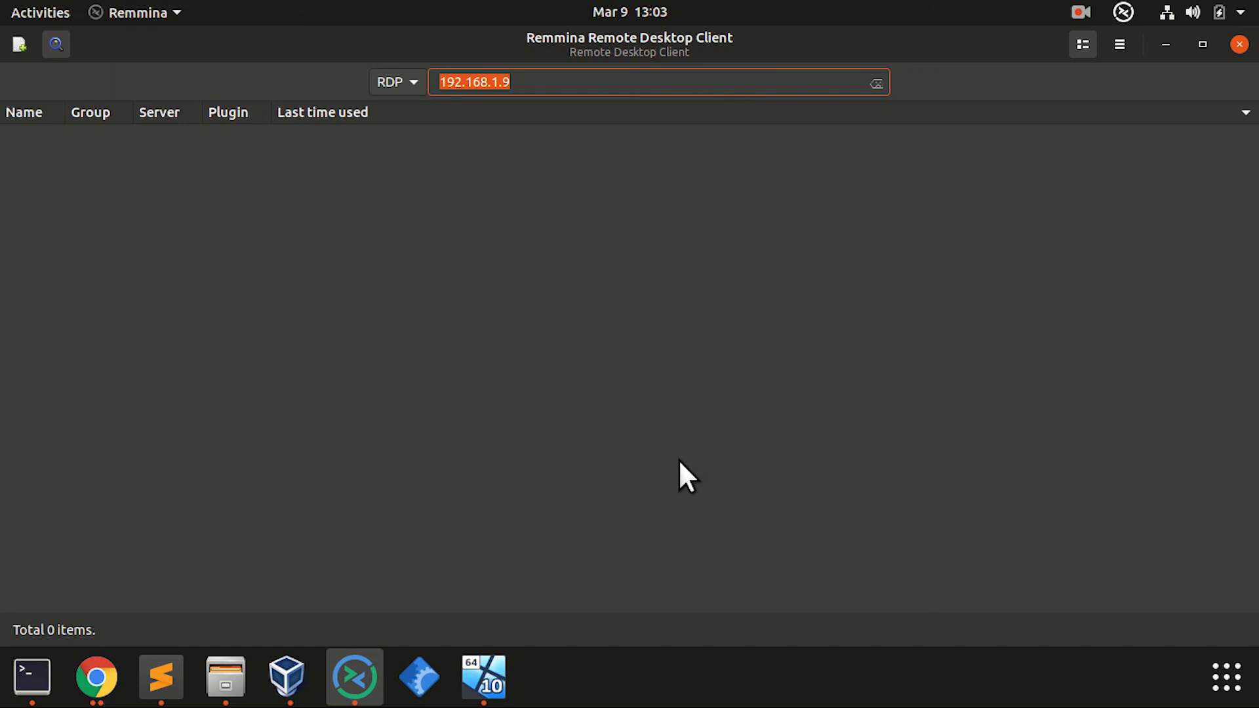
pyautogui.click(750, 83)
pyautogui.press('Return')
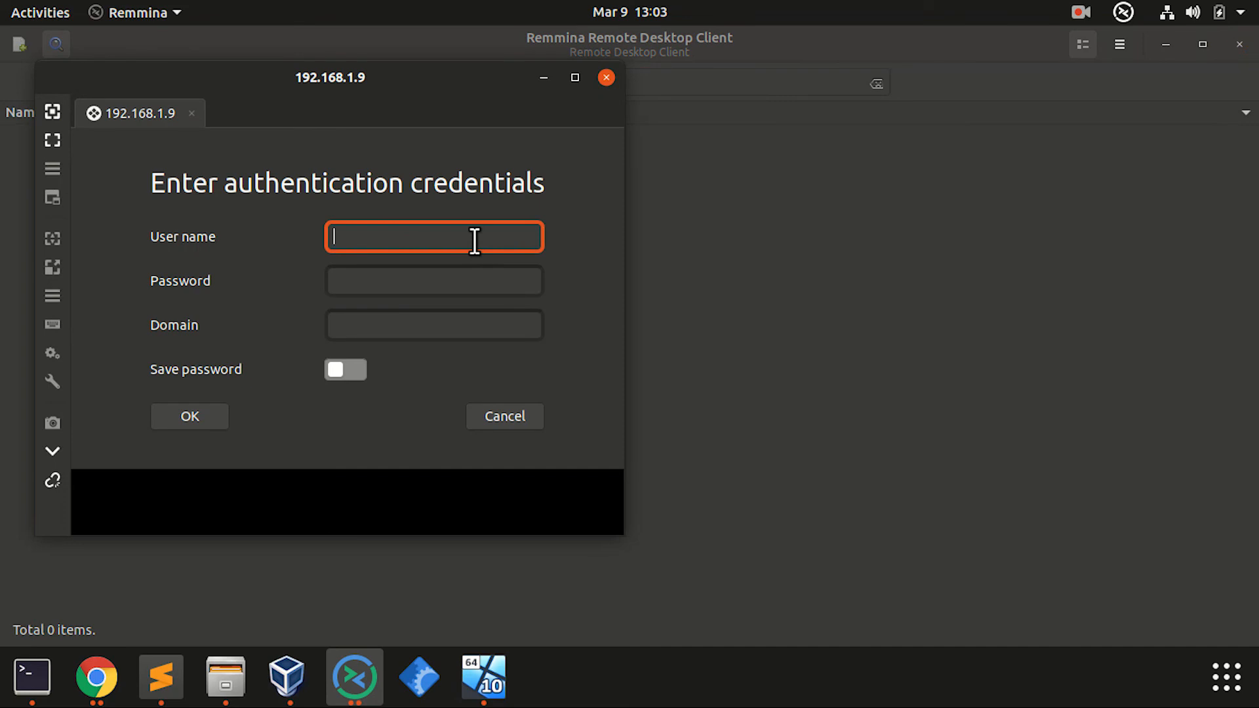
# - Log in to the remote desktop with the user name user and the account password, and switch the session to full screen
pyautogui.write('user')
pyautogui.press('Tab')
pyautogui.write('••••••')
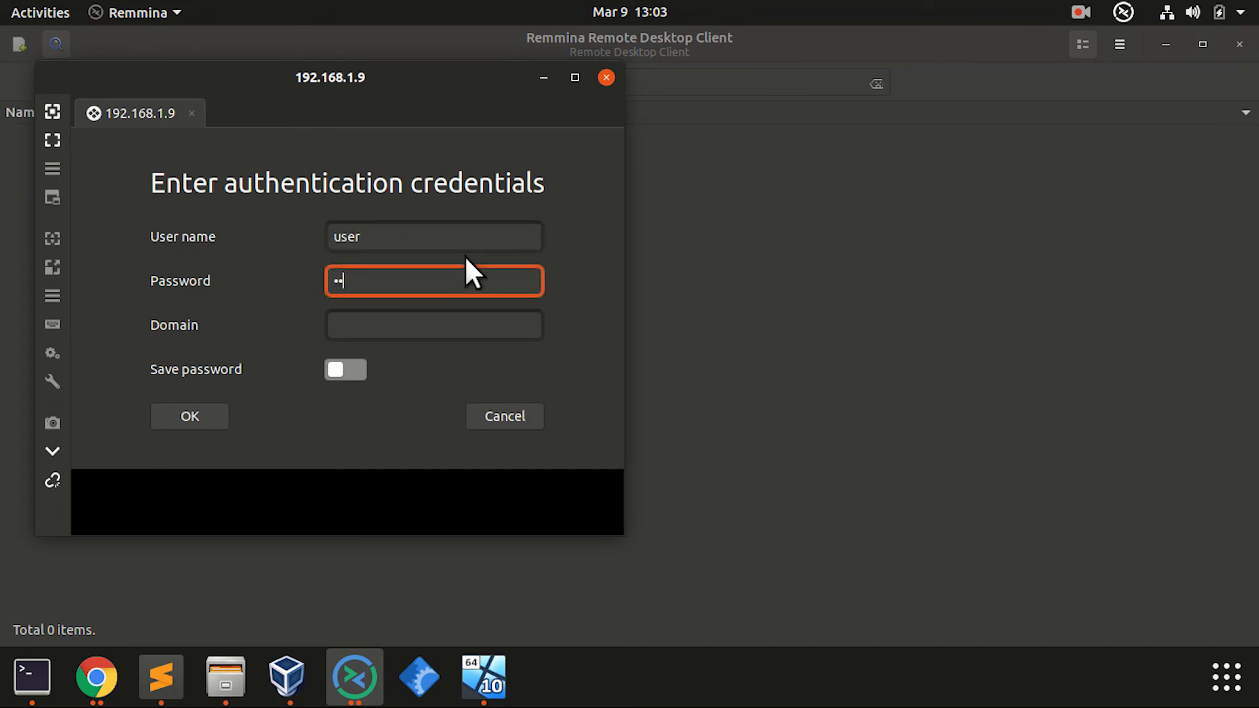
pyautogui.write('••••')
pyautogui.click(200, 421)
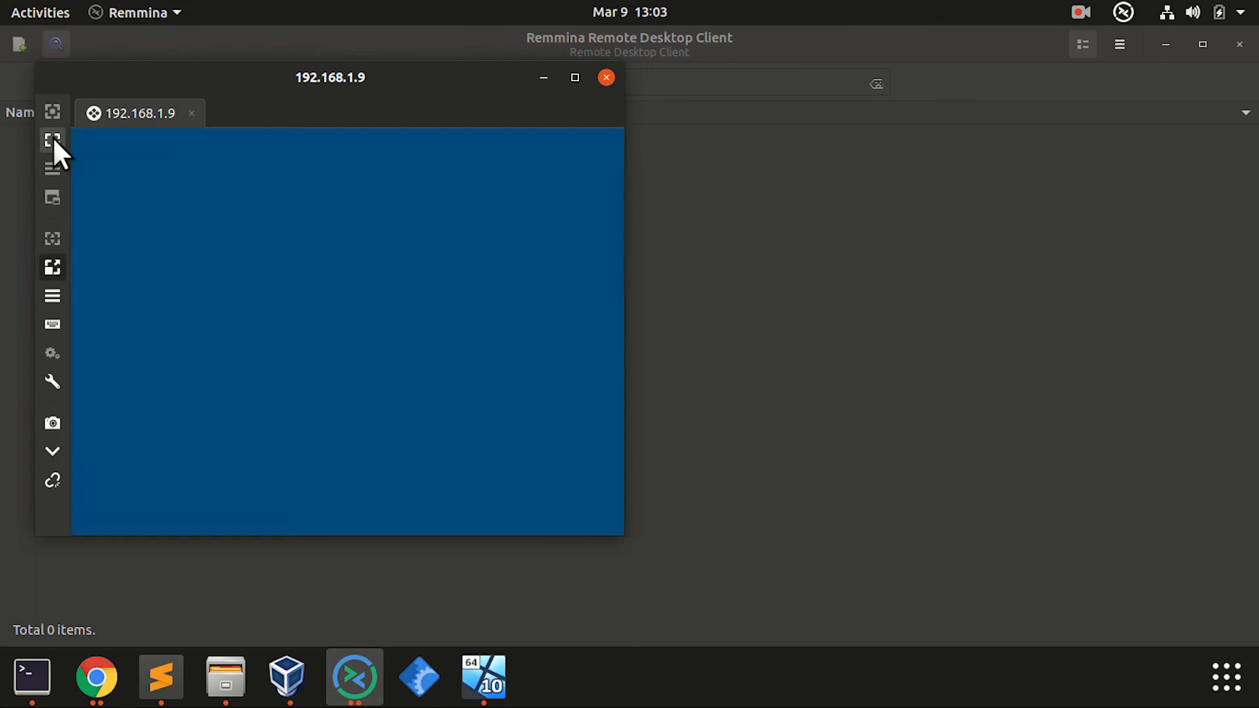
pyautogui.click(51, 141)
pyautogui.moveTo(478, 13)
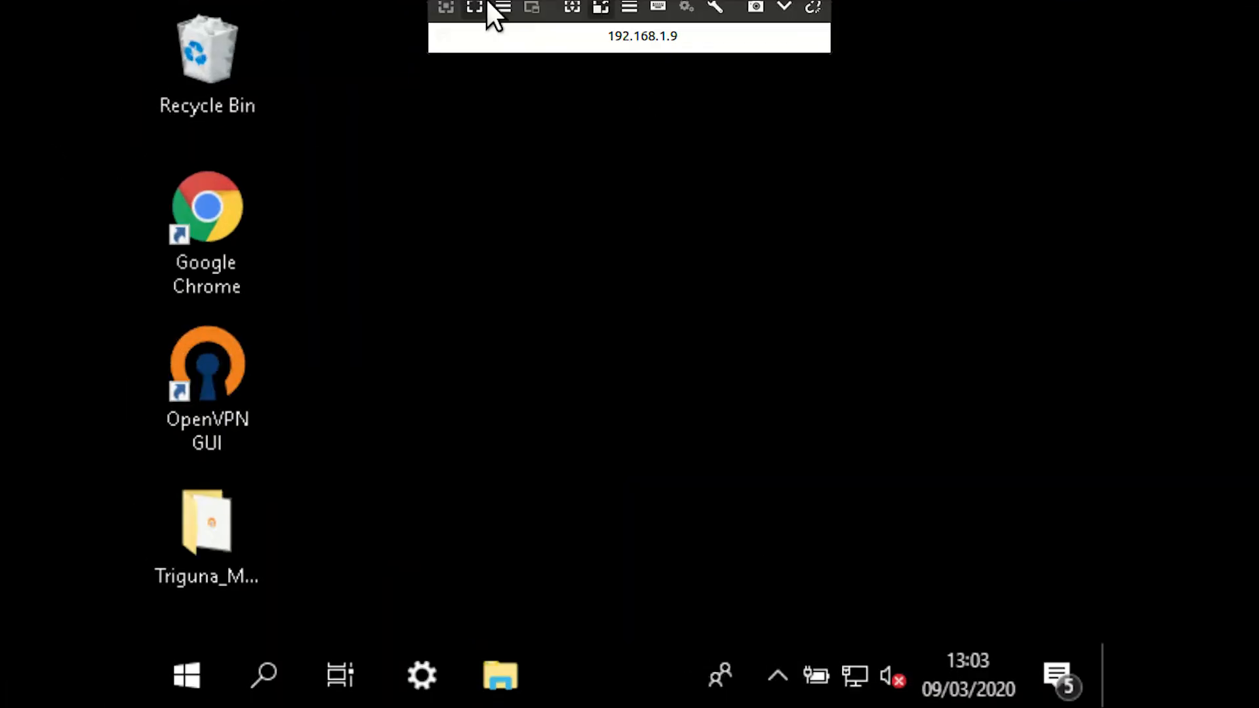
# - Adapt the remote desktop's resolution to the full-screen session and open Google Chrome on the remote computer
pyautogui.click(576, 22)
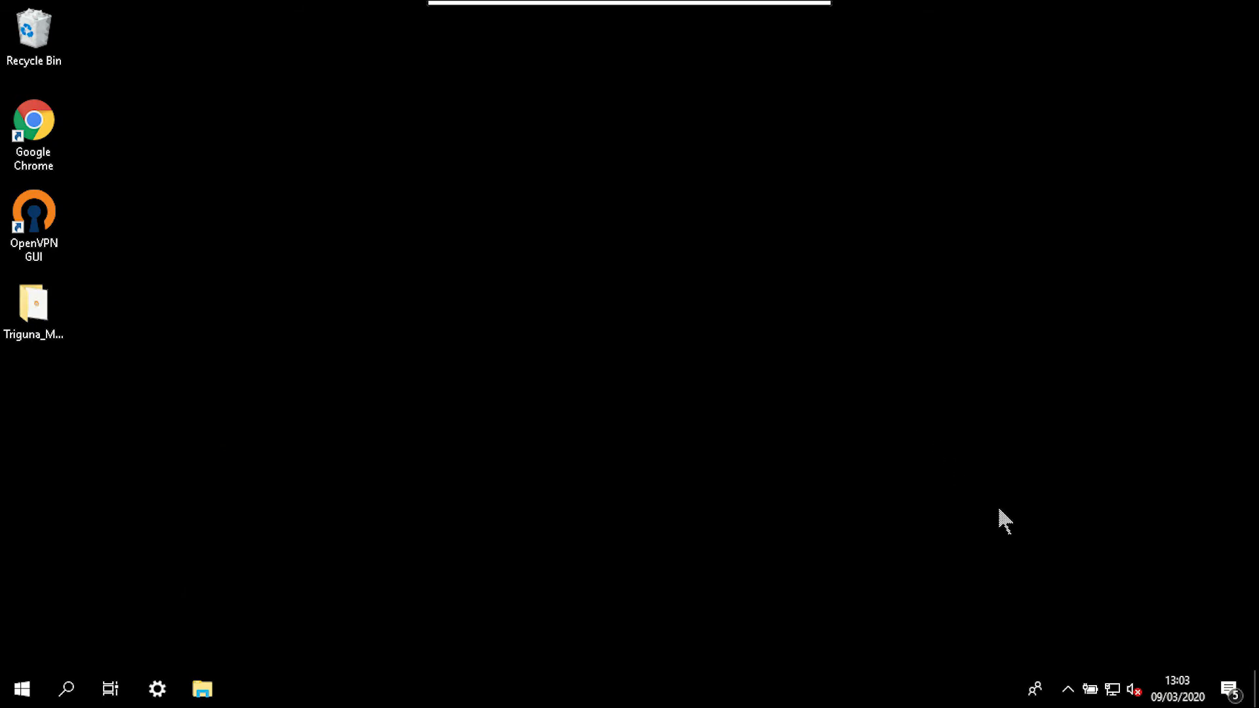
pyautogui.doubleClick(45, 149)
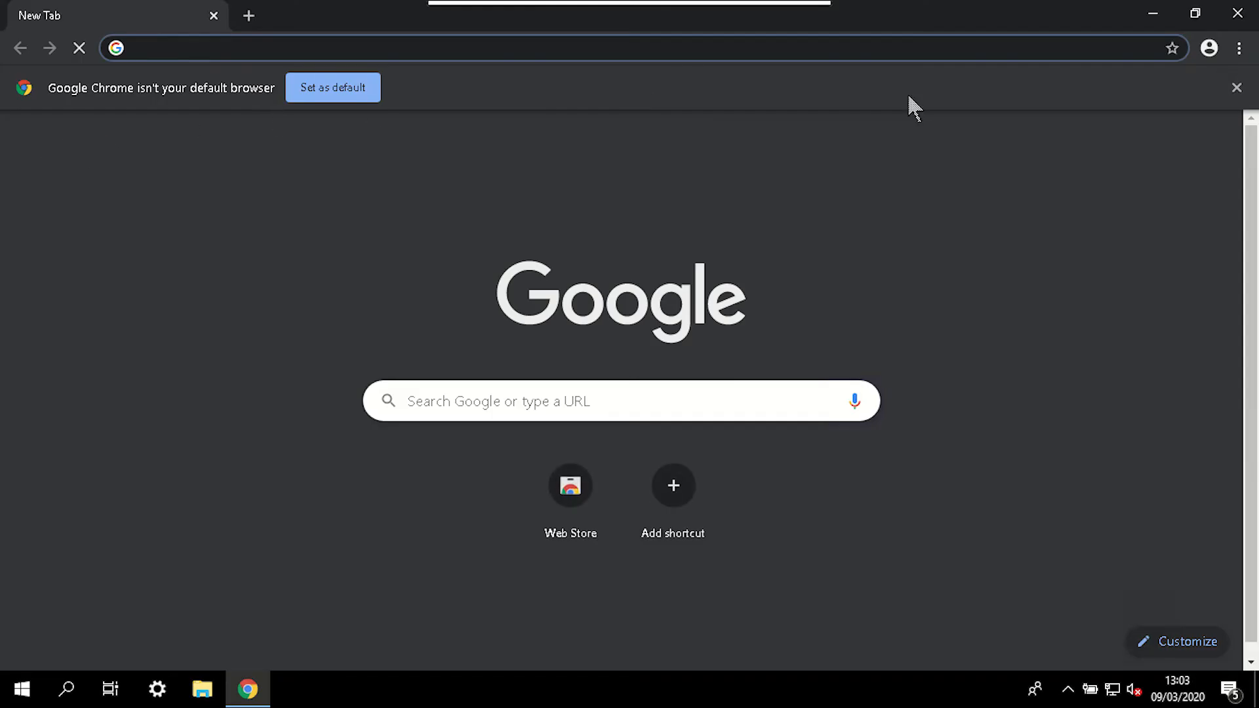
# - Search for whatismyipaddress, open whatismyipaddress.com from the results, and examine the public IP address, ISP, country and map location
pyautogui.write('whatis')
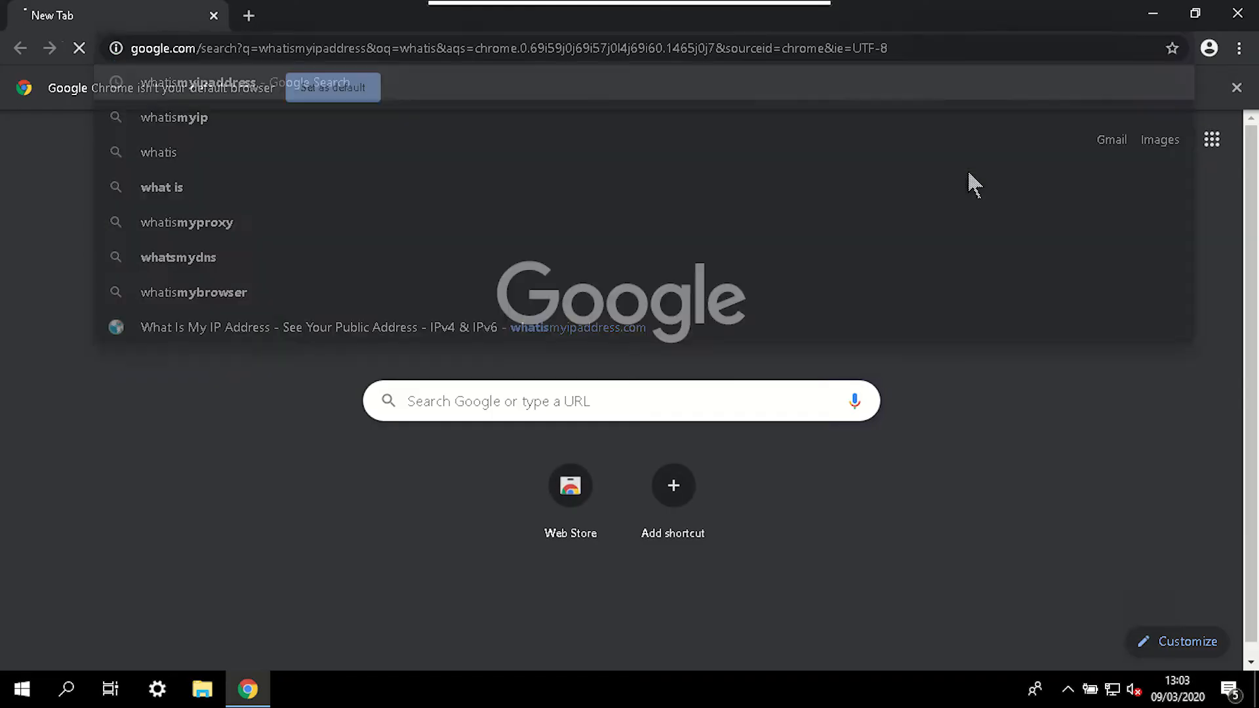
pyautogui.press('Return')
pyautogui.click(384, 542)
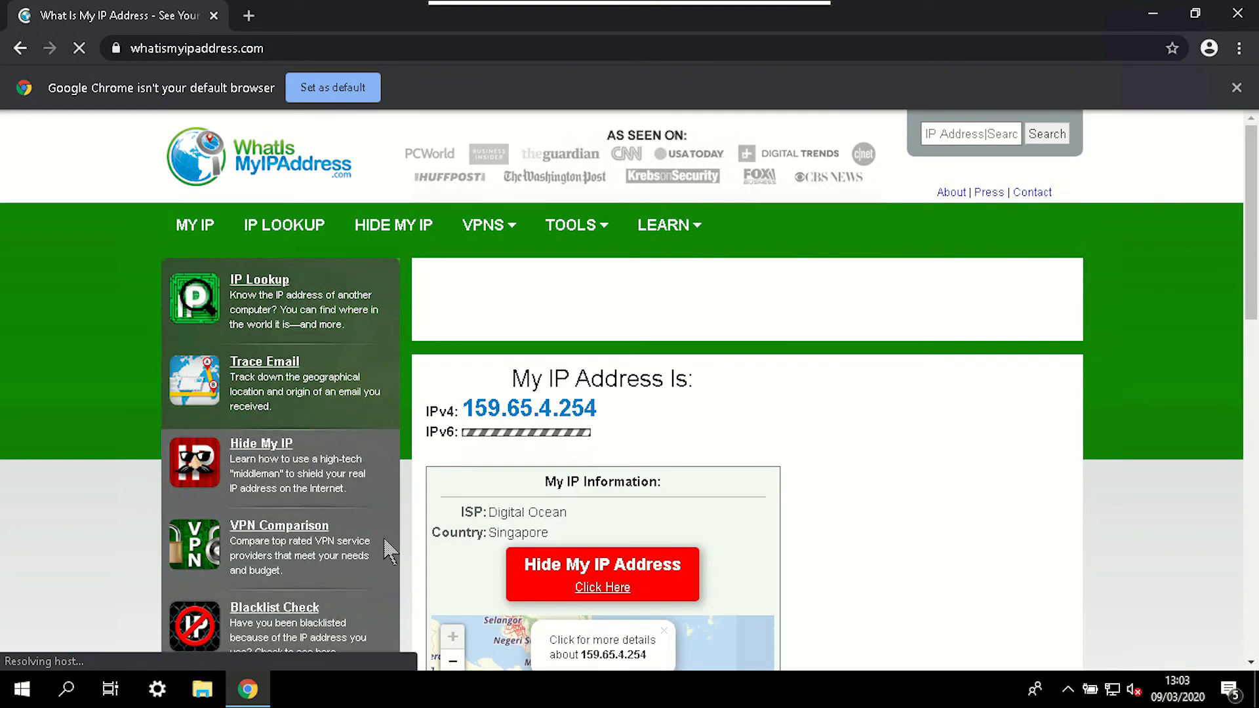
pyautogui.scroll(-2, 974, 561)
pyautogui.scroll(-1, 829, 599)
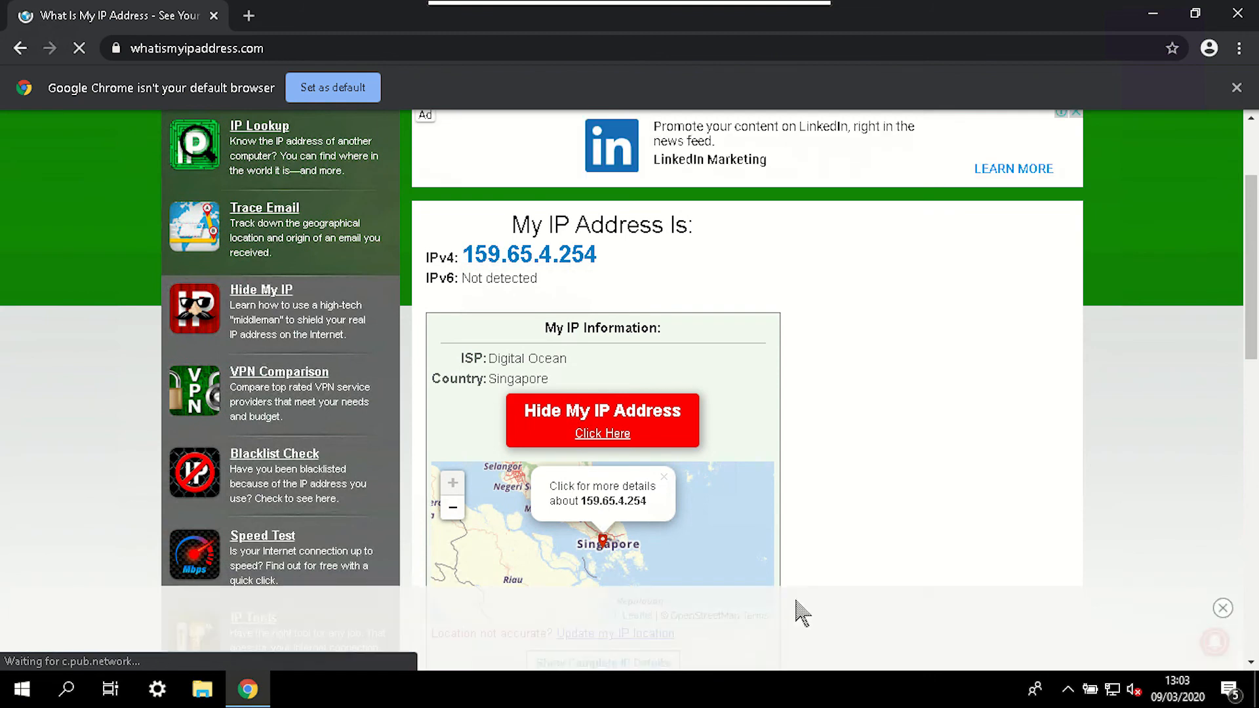
pyautogui.scroll(-4, 817, 556)
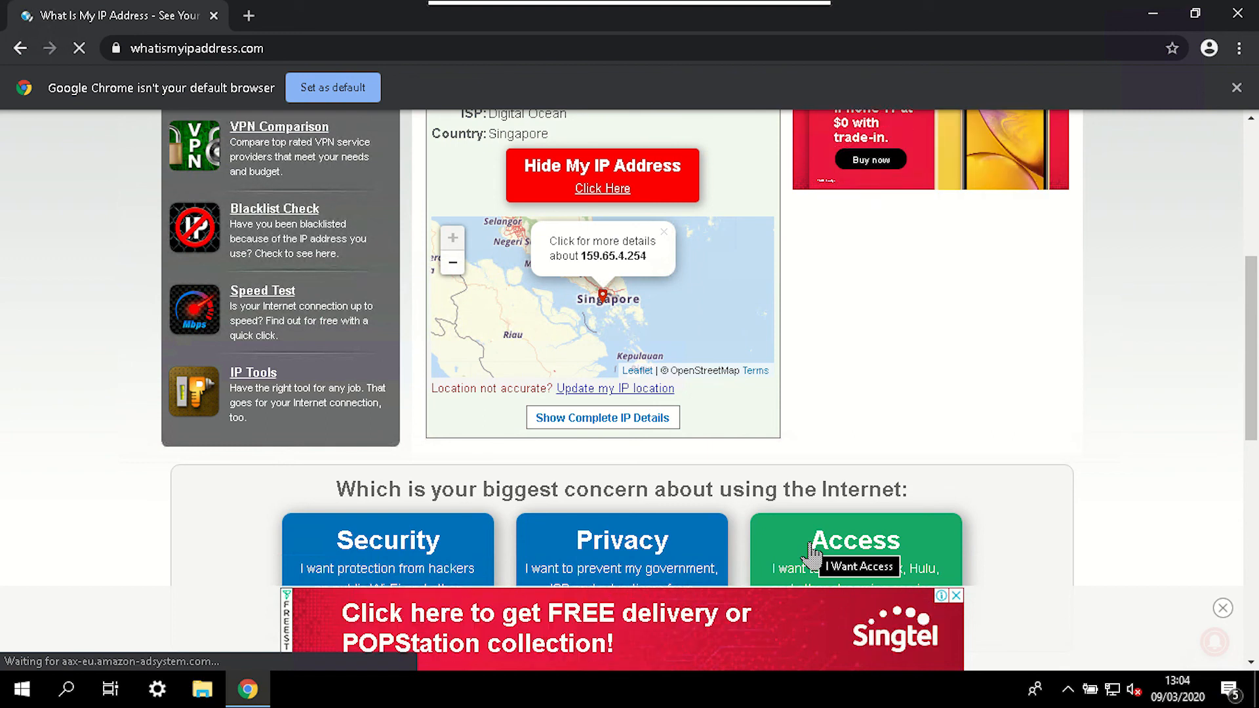
pyautogui.scroll(4, 833, 545)
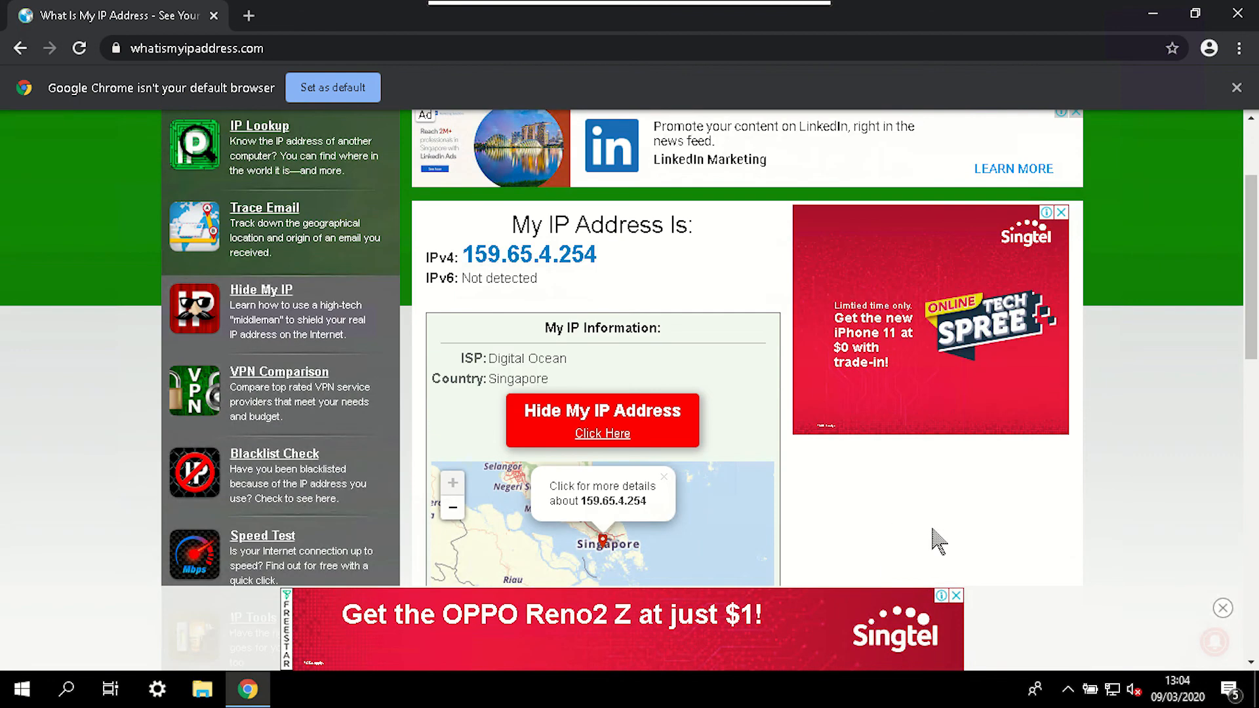